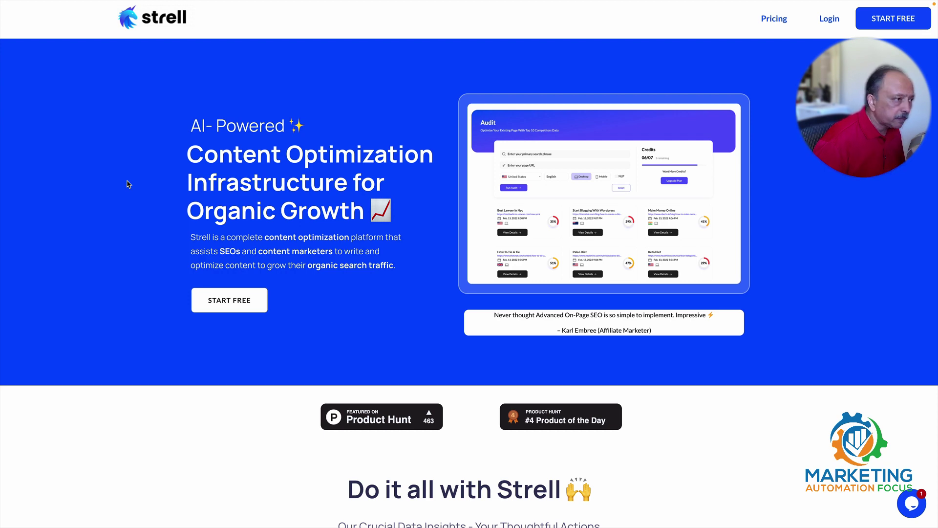
# Step: Scroll down the home page to the Audit section's competitor keyword-count demo
pyautogui.scroll(-6, 128, 184)
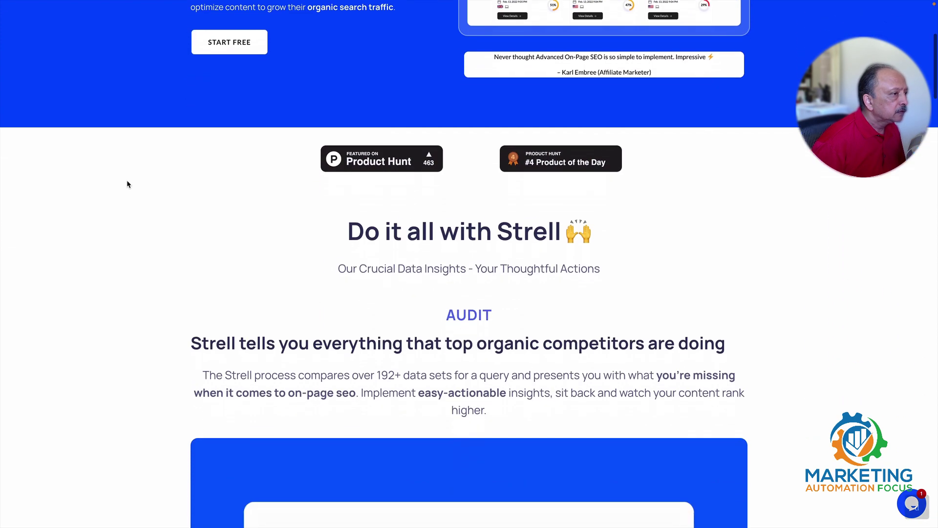
pyautogui.scroll(-1, 127, 184)
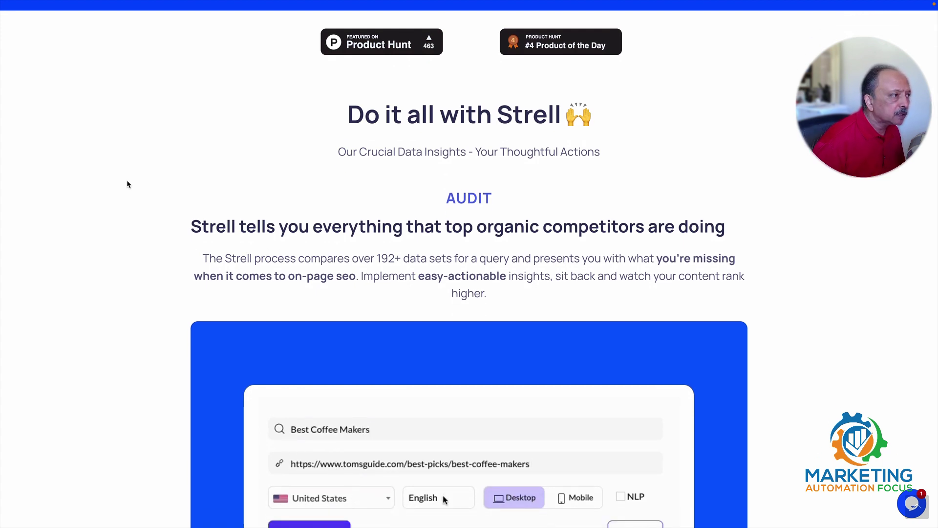
pyautogui.scroll(-3, 127, 184)
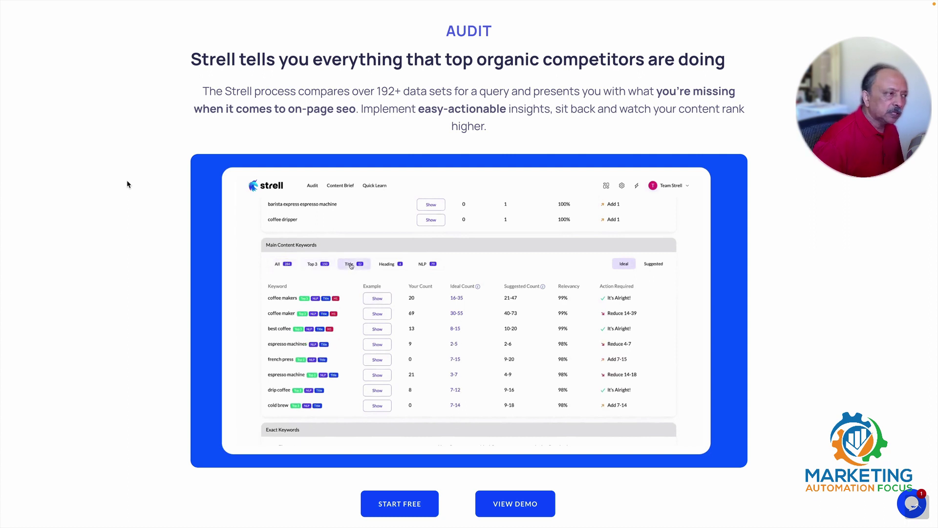
# Step: Scroll past the Content Editor demo to the testimonial and 'We'll help you to' section
pyautogui.scroll(-8, 128, 185)
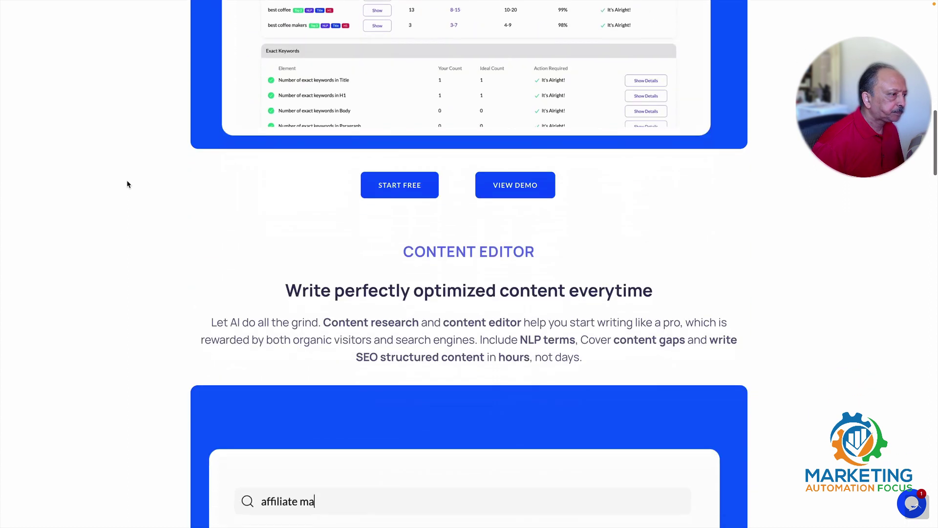
pyautogui.scroll(-3, 127, 185)
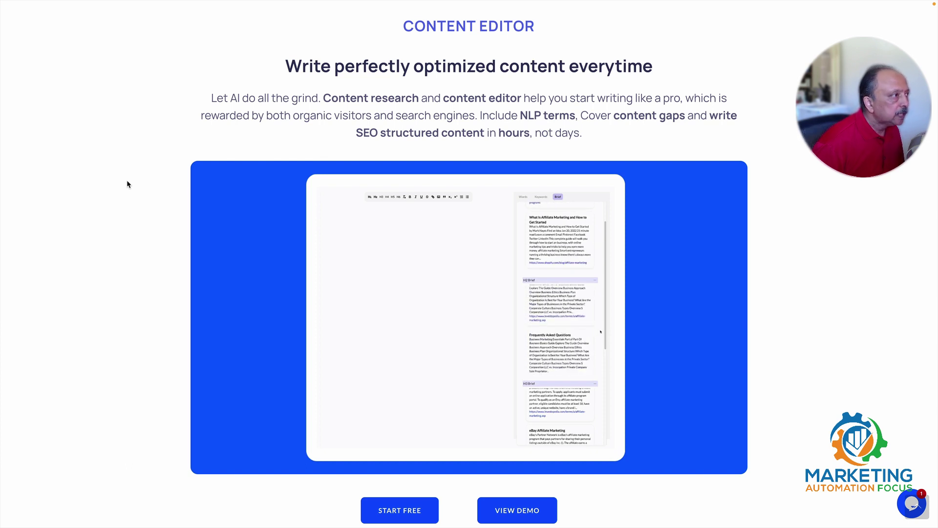
pyautogui.scroll(-8, 127, 182)
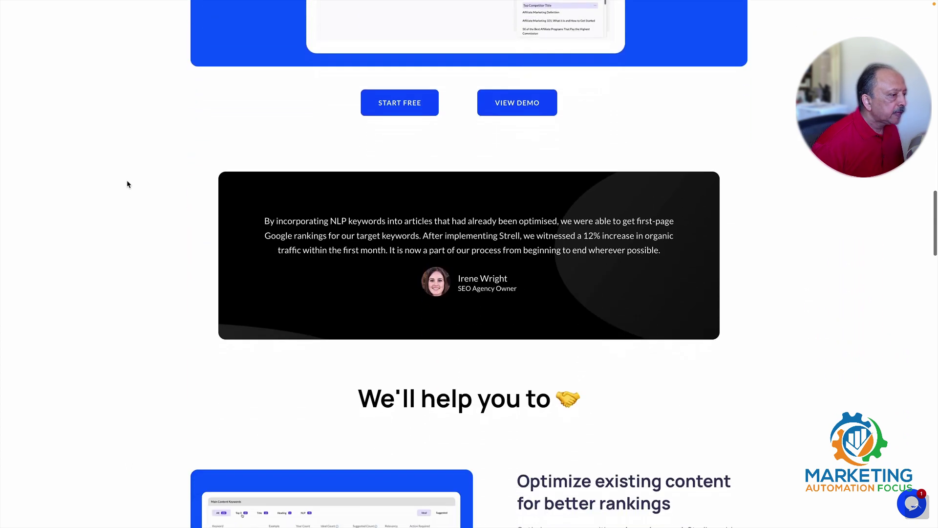
# Step: Scroll through the testimonials and feature highlights to 'Keep moving forward' and 'Who strell is for'
pyautogui.scroll(-4, 127, 184)
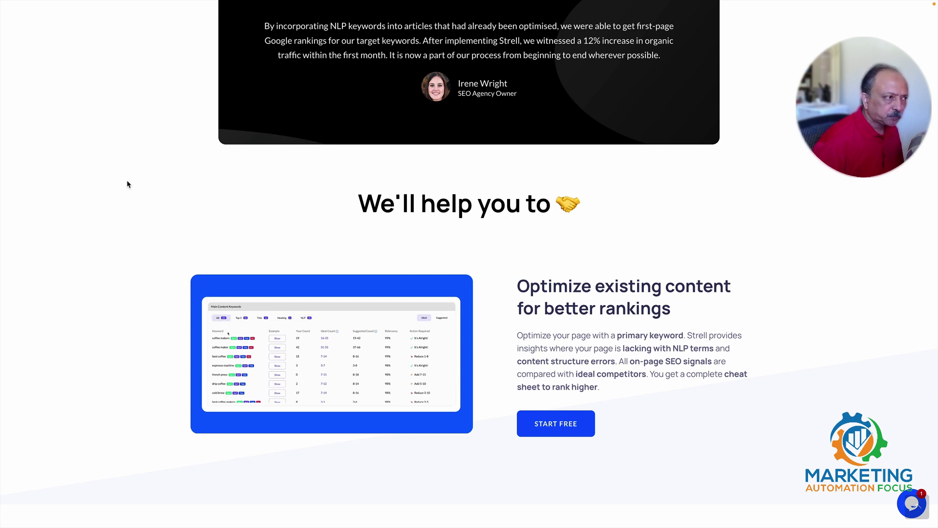
pyautogui.scroll(-1, 127, 183)
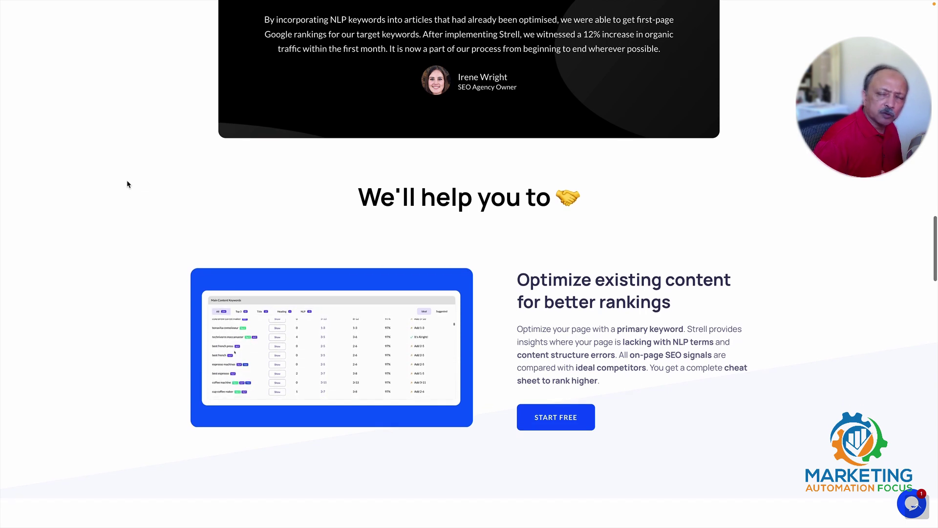
pyautogui.scroll(-1, 127, 184)
pyautogui.scroll(-1, 127, 183)
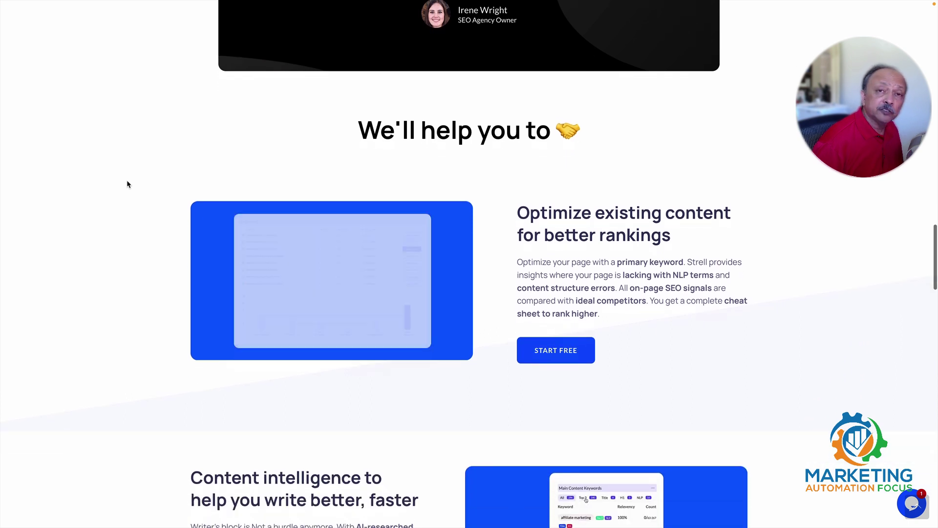
pyautogui.scroll(-1, 127, 183)
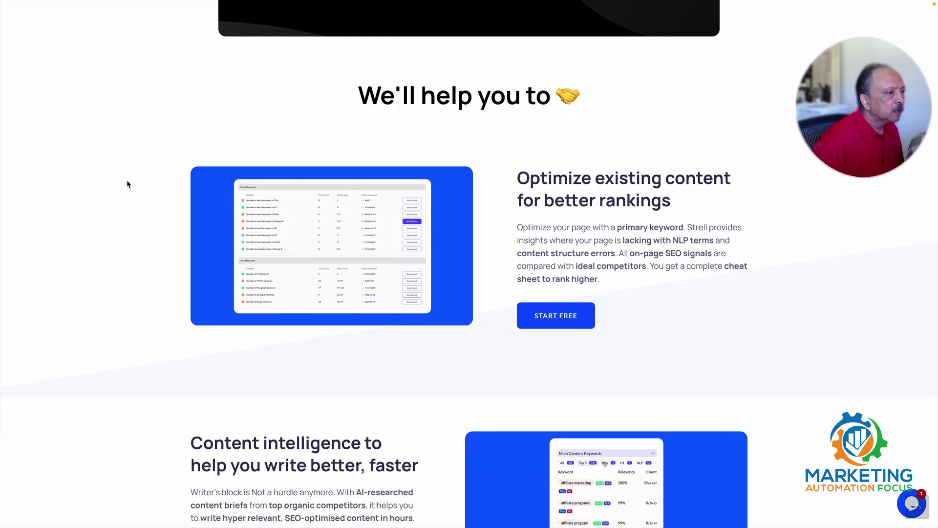
pyautogui.scroll(-1, 127, 184)
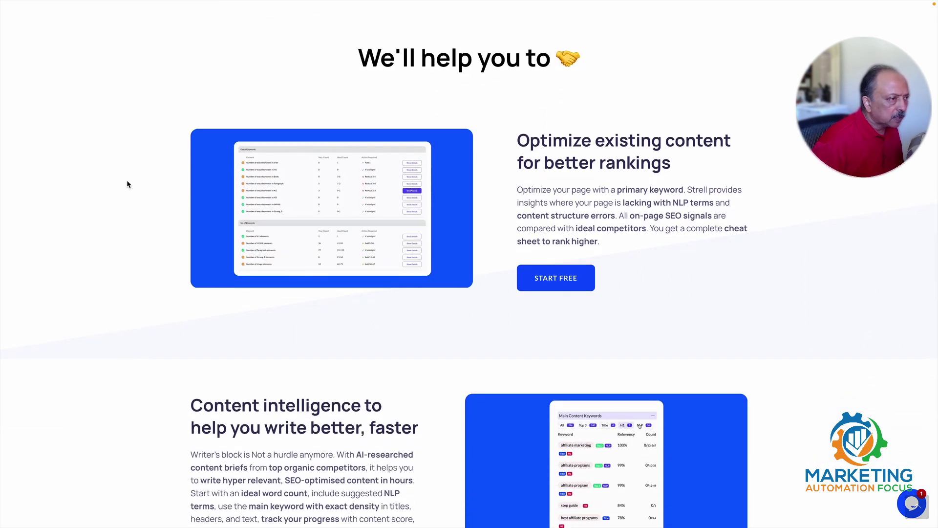
pyautogui.scroll(-1, 128, 183)
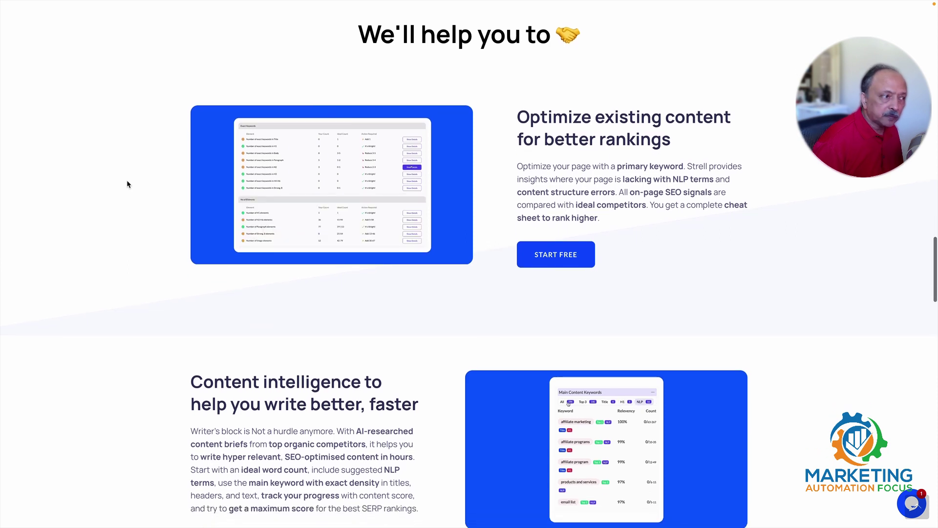
pyautogui.scroll(-3, 127, 184)
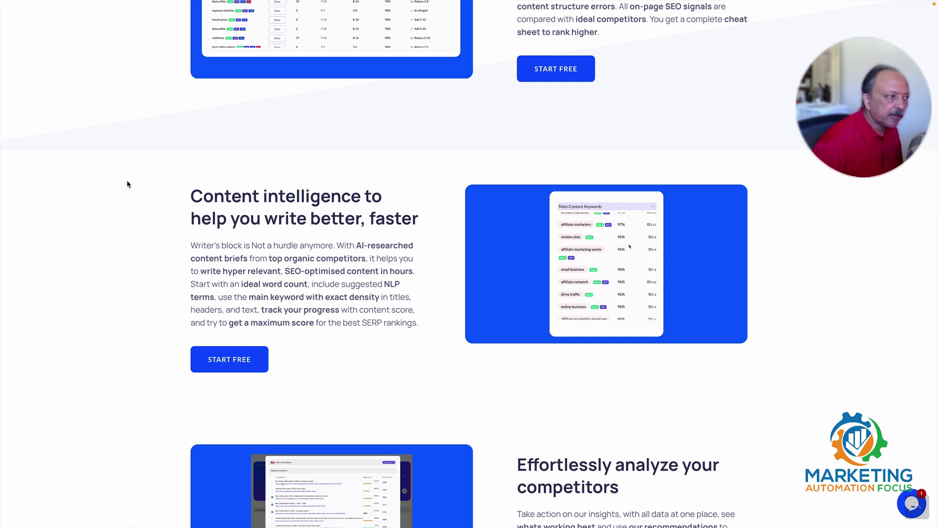
pyautogui.scroll(-5, 127, 184)
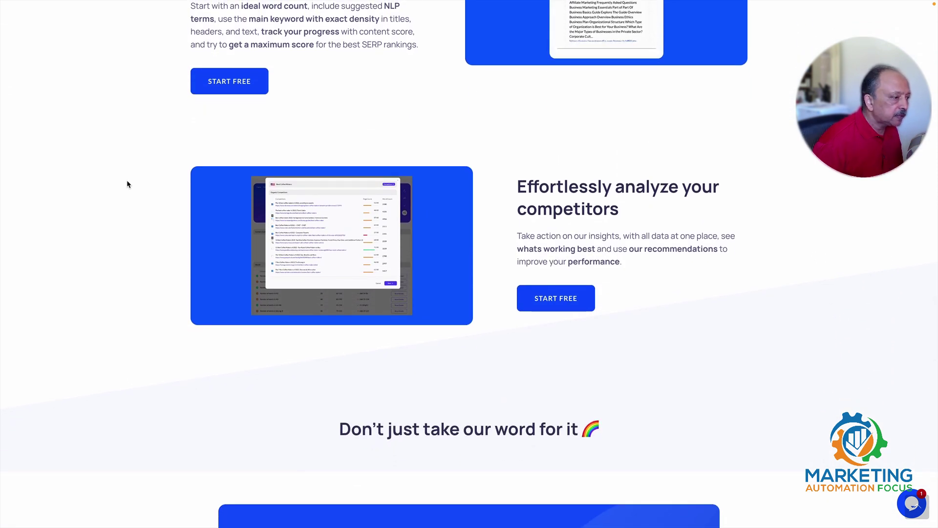
pyautogui.scroll(-3, 127, 184)
pyautogui.scroll(-7, 127, 183)
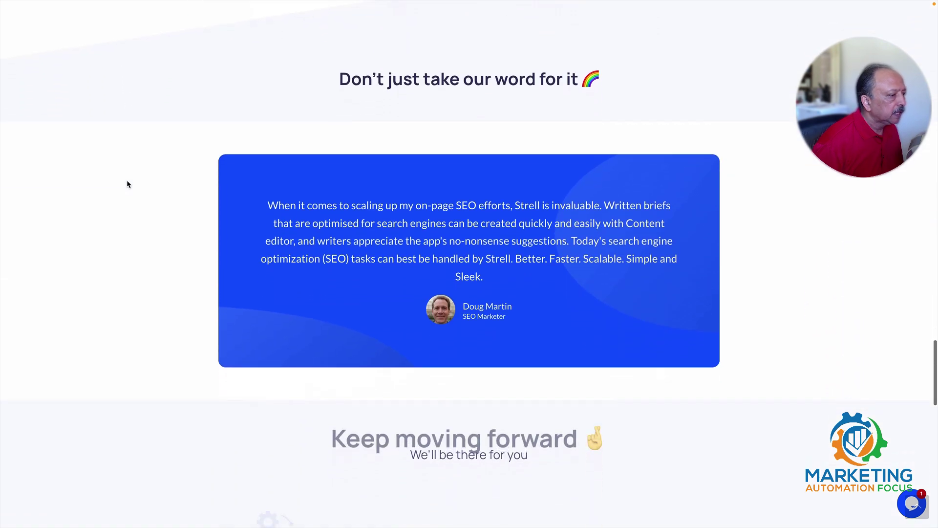
pyautogui.scroll(-3, 127, 184)
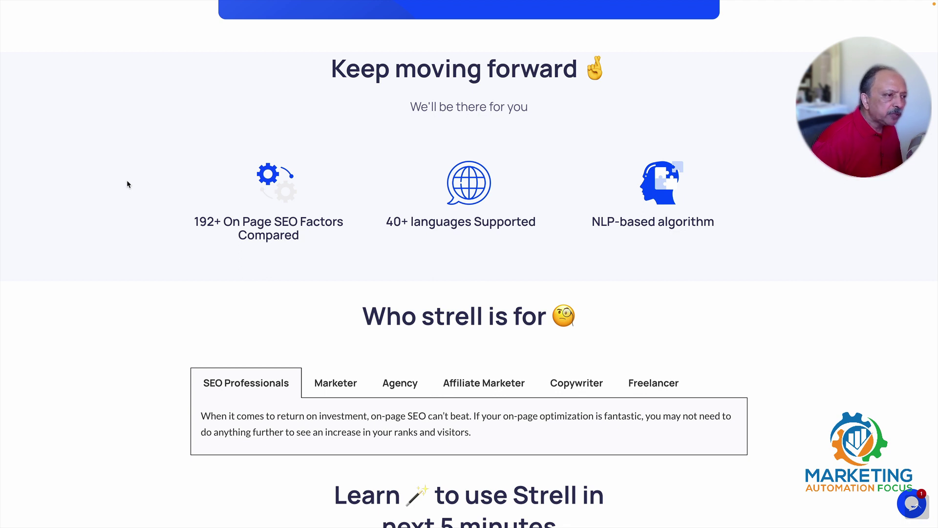
# Step: Scroll to the page bottom with the tutorial videos, Start Free banner and footer links
pyautogui.scroll(-1, 127, 182)
pyautogui.scroll(-2, 127, 181)
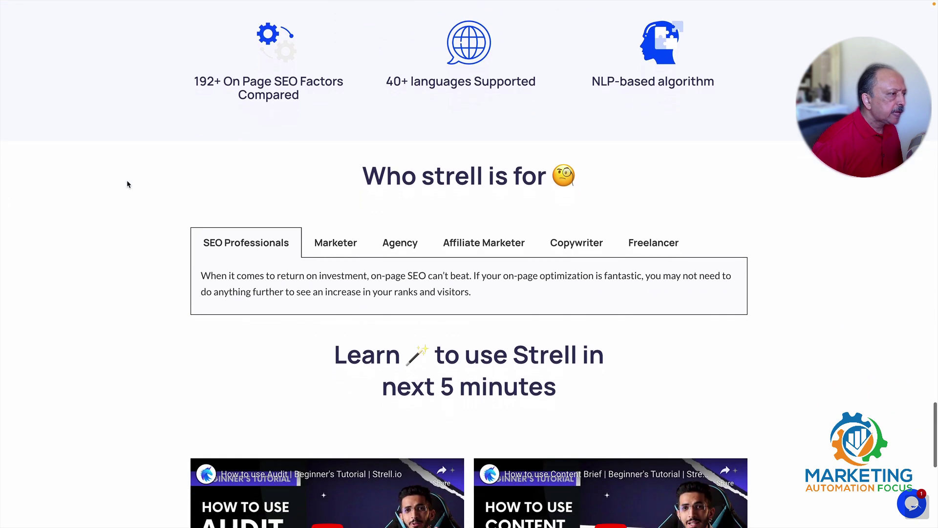
pyautogui.scroll(-3, 127, 184)
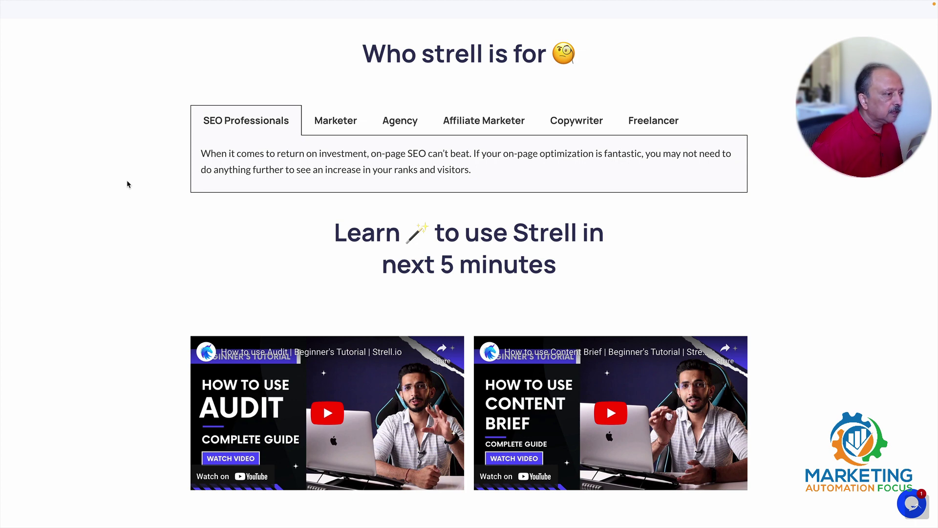
pyautogui.scroll(-1, 128, 182)
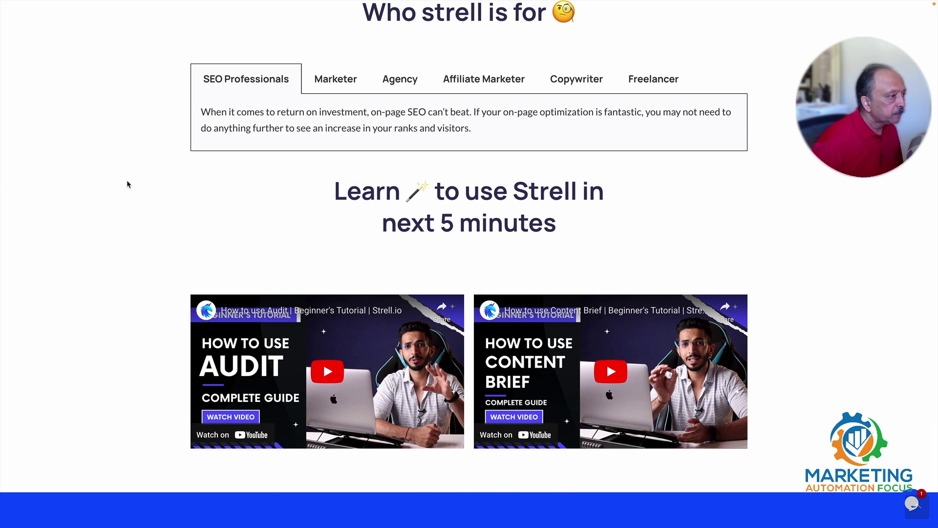
pyautogui.scroll(-3, 127, 184)
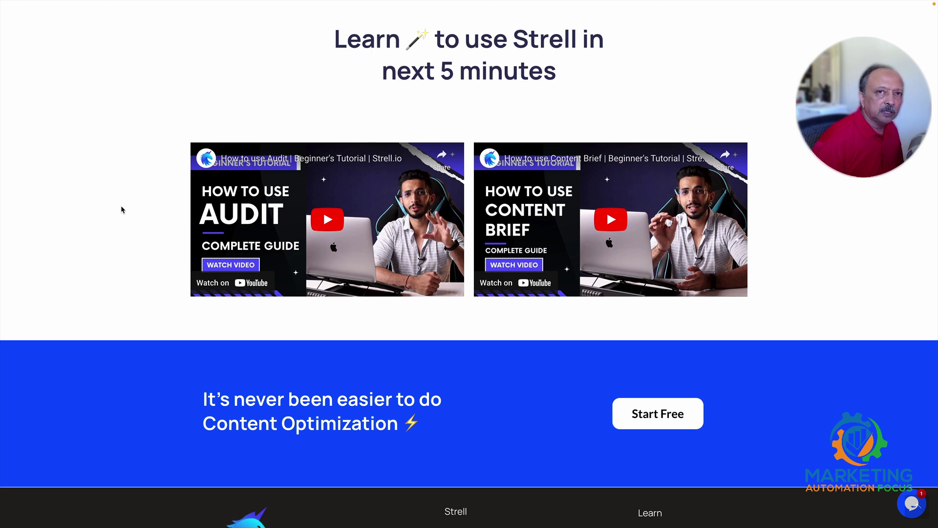
pyautogui.scroll(-3, 121, 205)
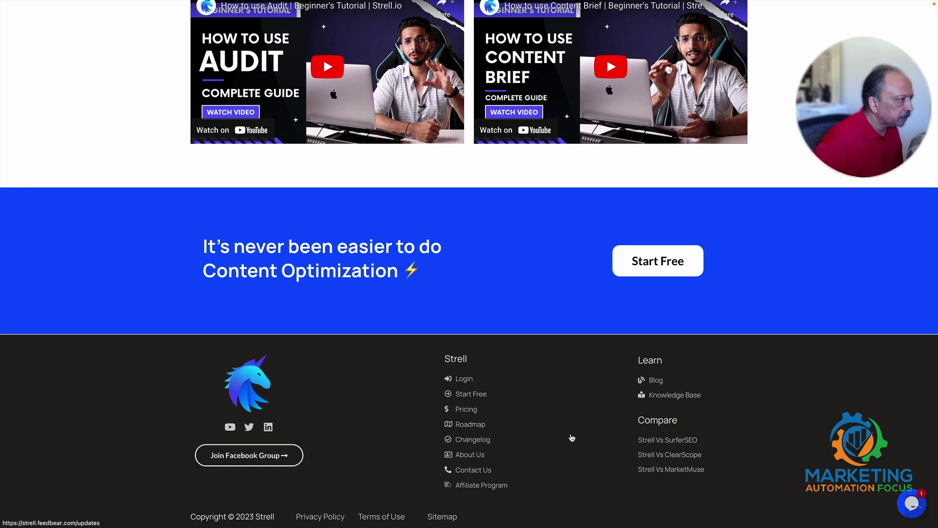
pyautogui.scroll(2, 572, 437)
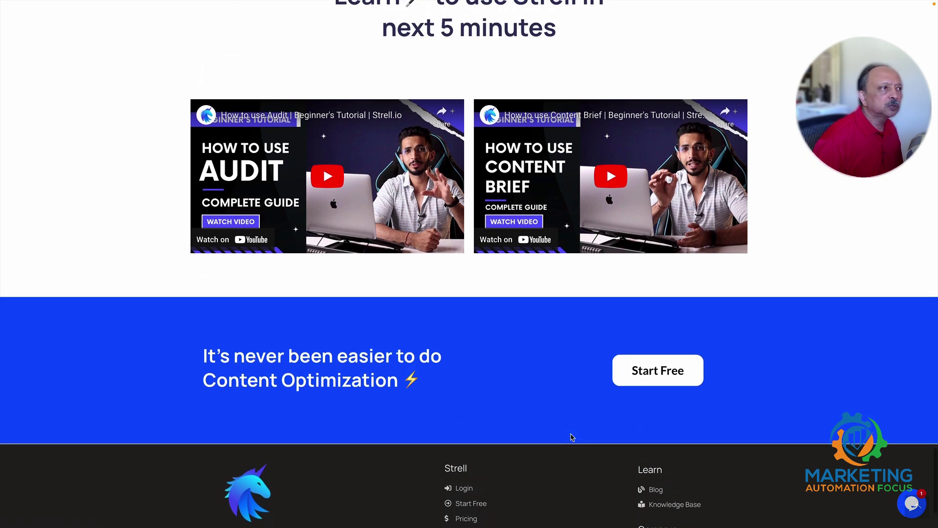
pyautogui.scroll(1, 571, 437)
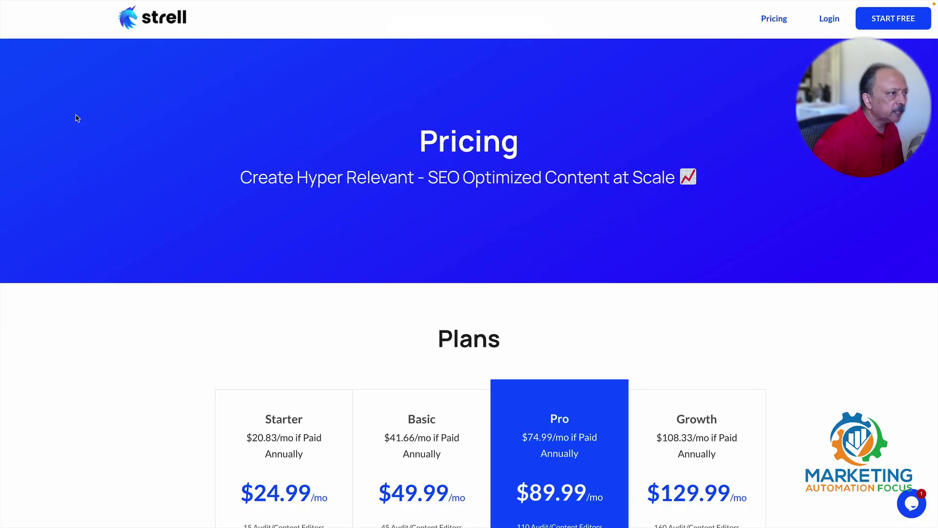
pyautogui.scroll(-5, 76, 117)
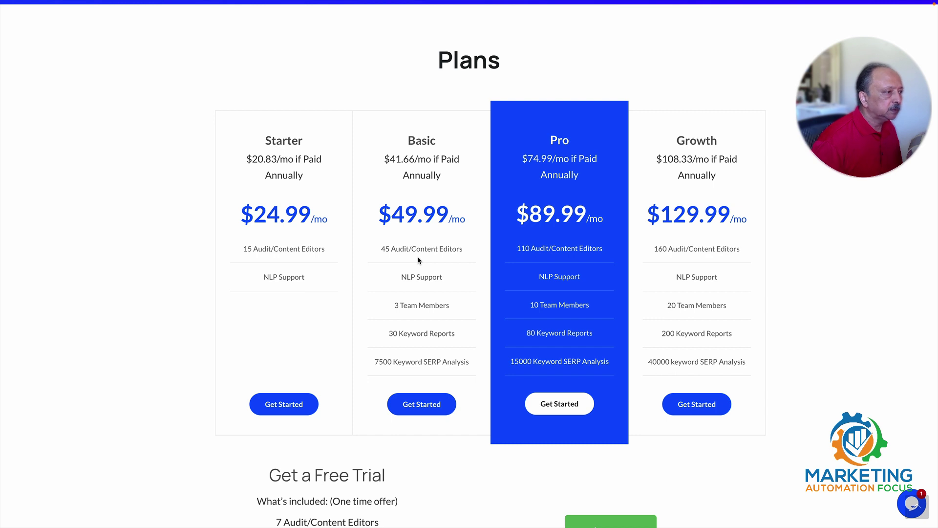
pyautogui.scroll(-1, 417, 256)
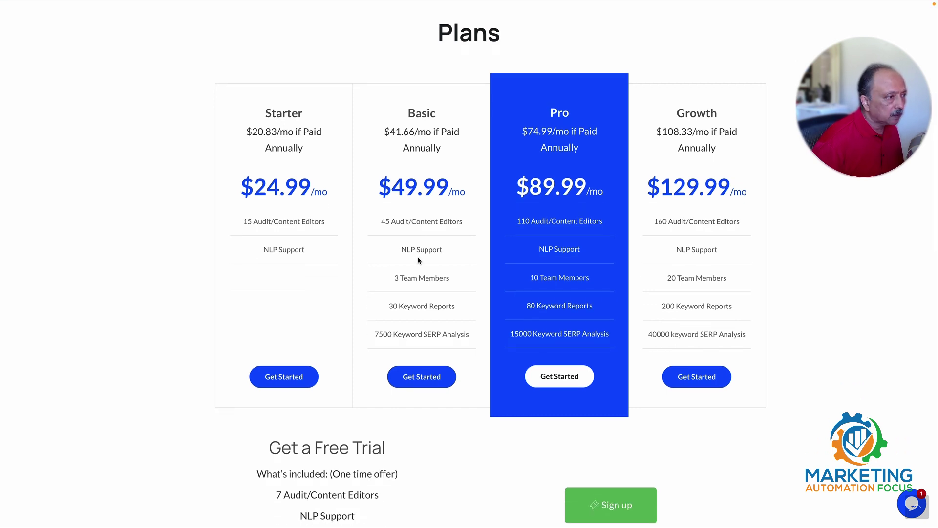
pyautogui.scroll(-1, 417, 256)
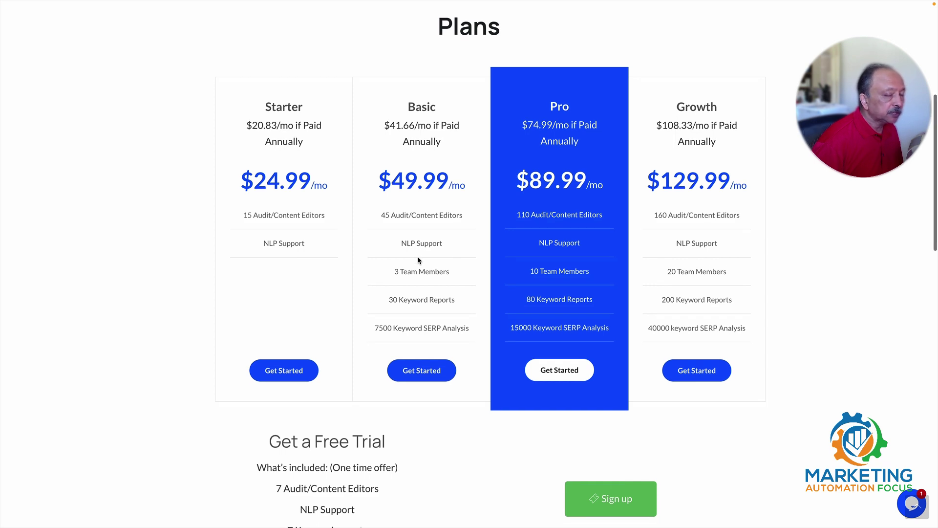
pyautogui.scroll(-6, 118, 276)
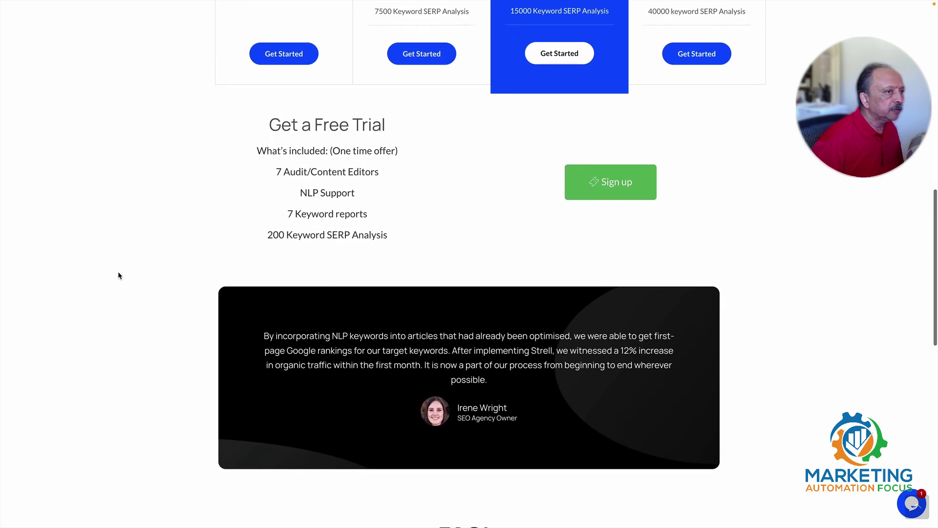
pyautogui.scroll(1, 119, 276)
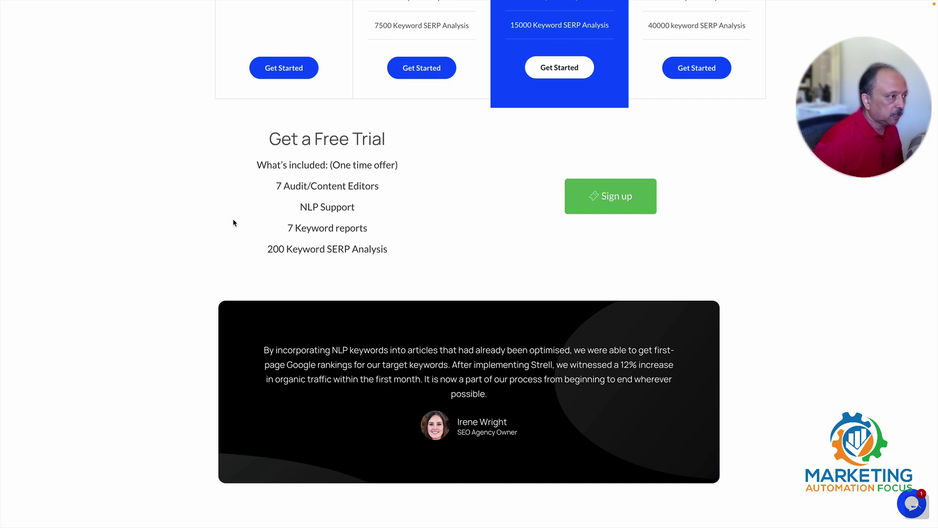
pyautogui.scroll(-4, 233, 218)
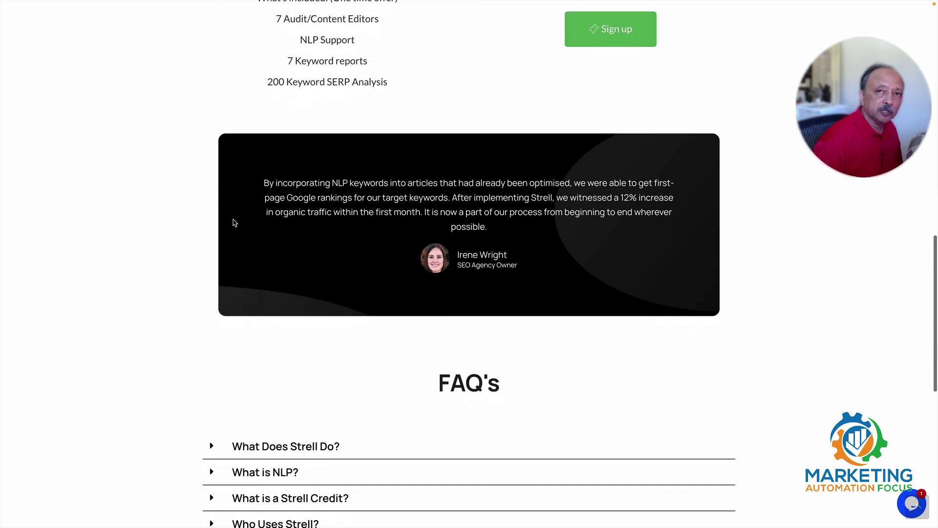
pyautogui.scroll(-4, 235, 223)
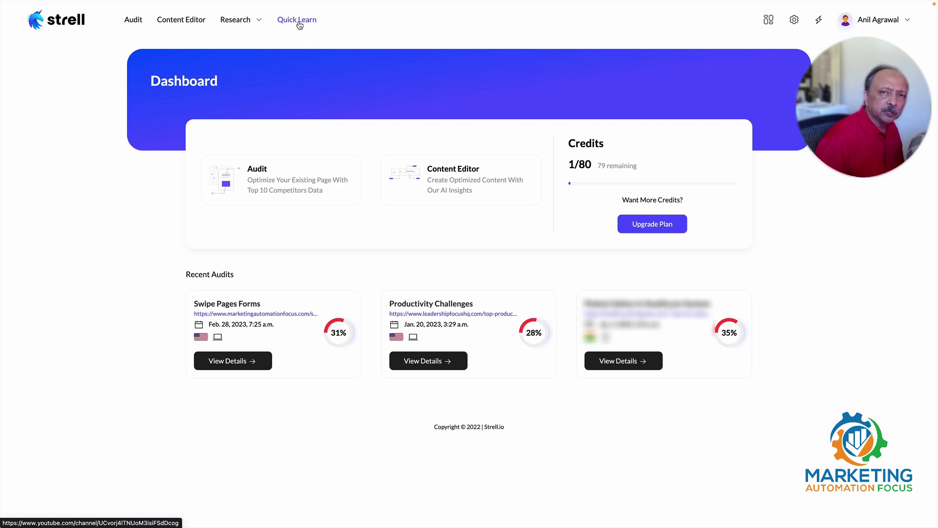
# Step: Open the Swipe Pages Forms audit from the Recent Audits list
pyautogui.moveTo(237, 19)
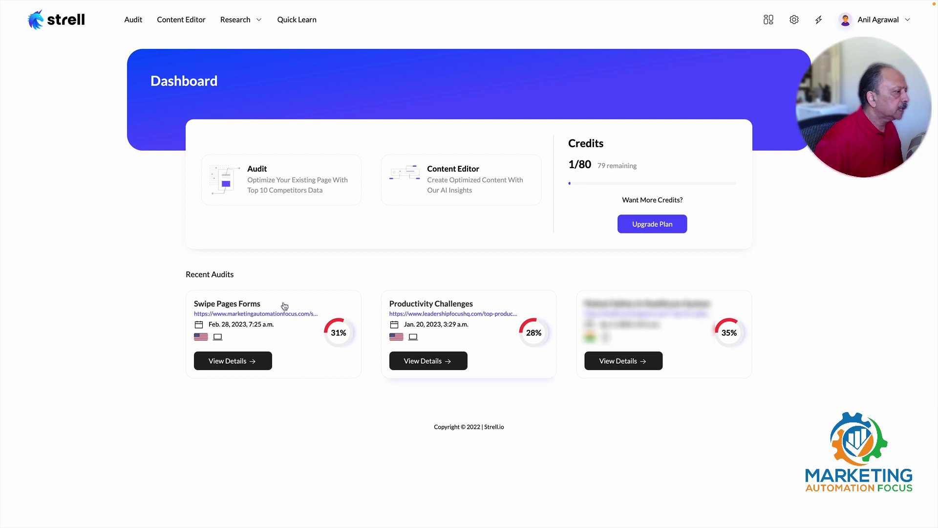
pyautogui.click(235, 307)
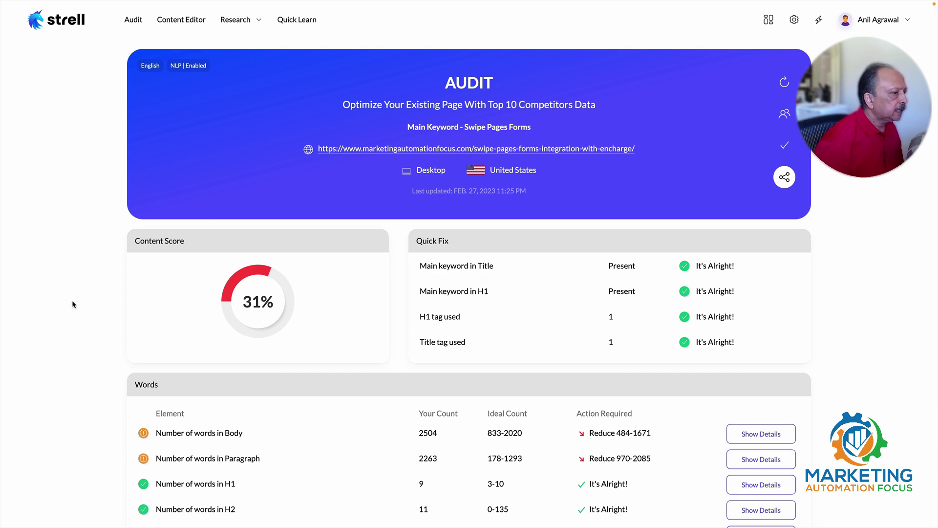
# Step: Scroll the Swipe Pages Forms audit to its Content Score, Quick Fix and Words panels
pyautogui.scroll(-1, 74, 304)
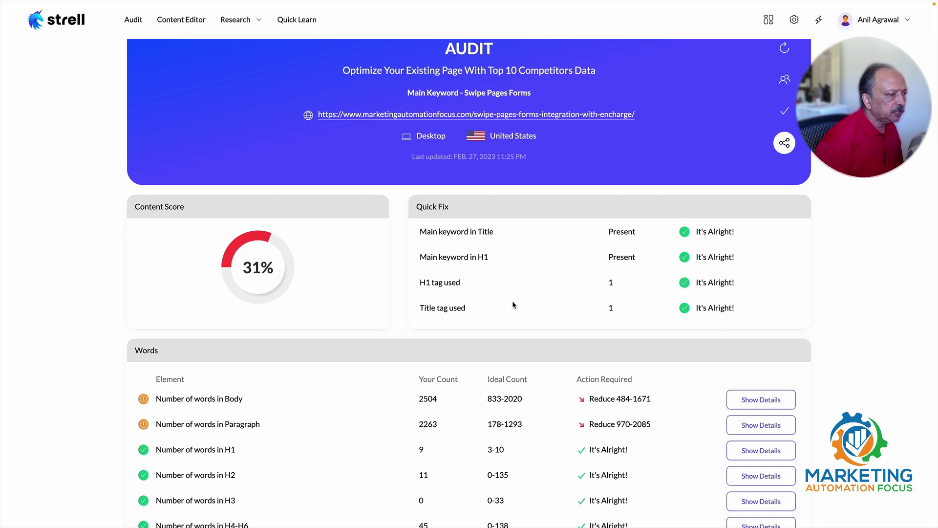
pyautogui.scroll(1, 512, 305)
pyautogui.scroll(-1, 513, 304)
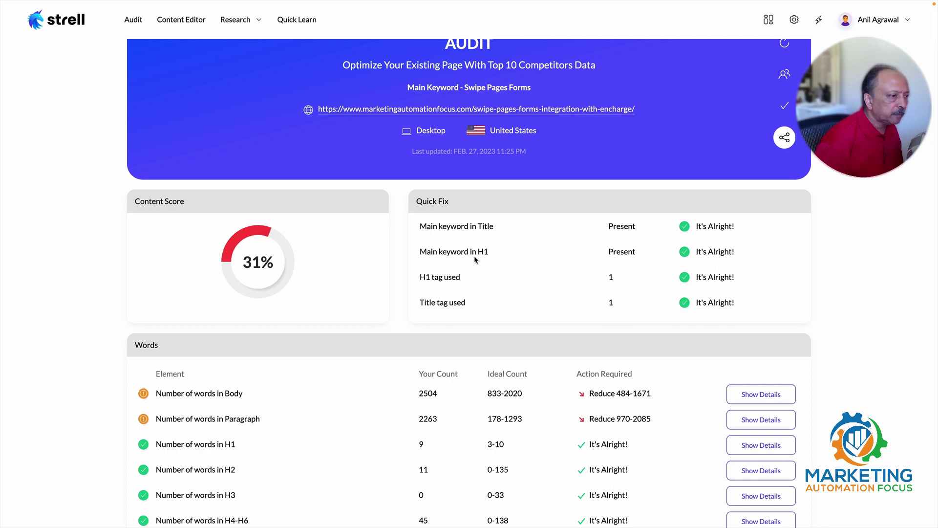
pyautogui.scroll(-3, 474, 256)
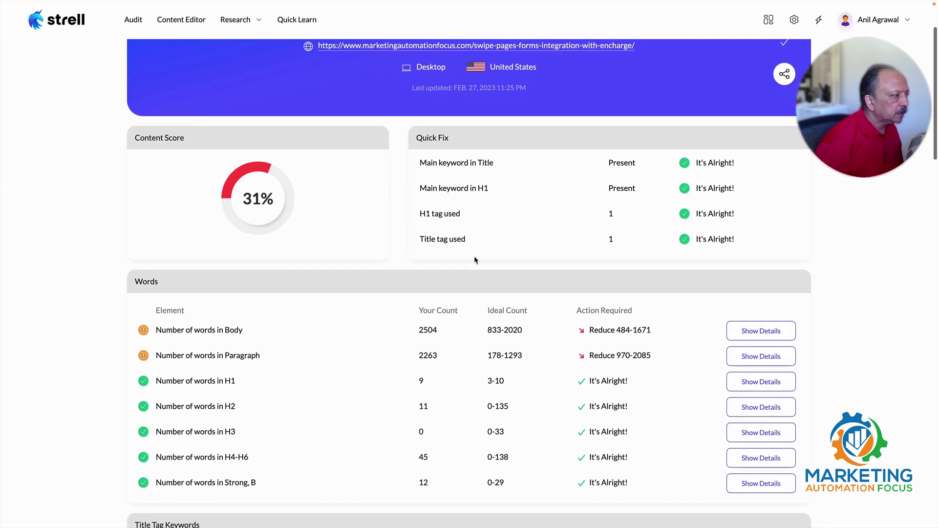
pyautogui.scroll(-1, 474, 256)
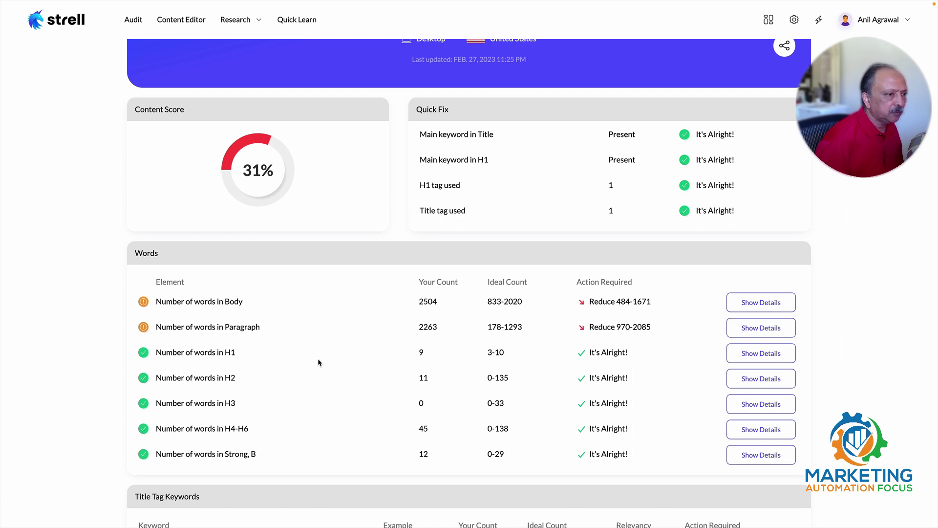
pyautogui.scroll(-5, 318, 360)
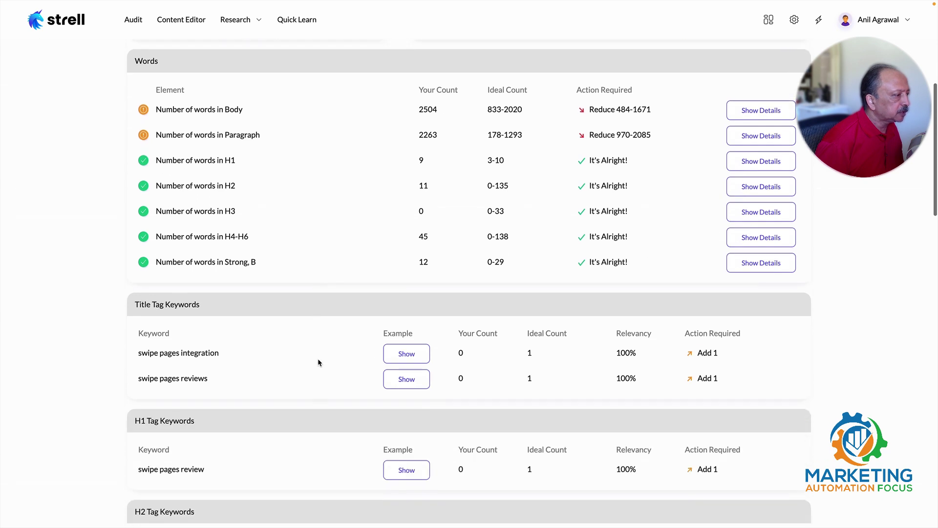
pyautogui.scroll(-4, 318, 361)
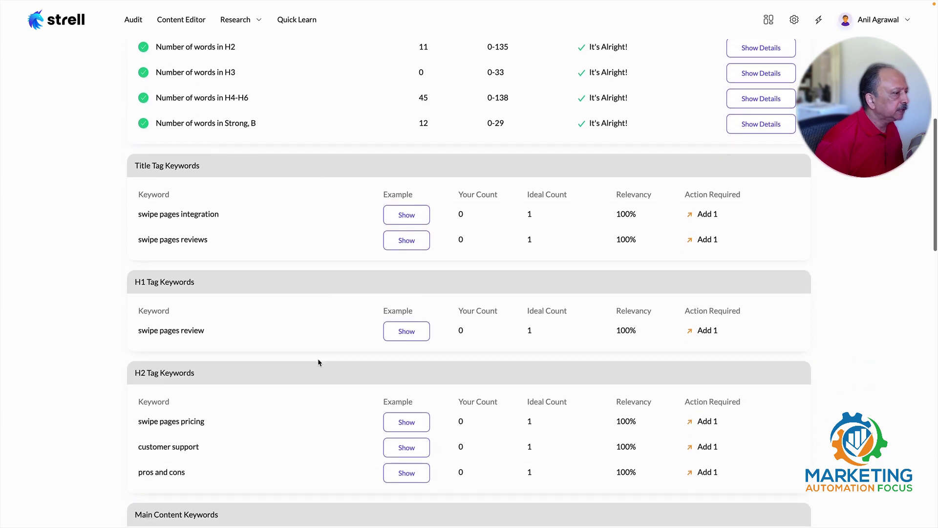
pyautogui.scroll(-4, 318, 361)
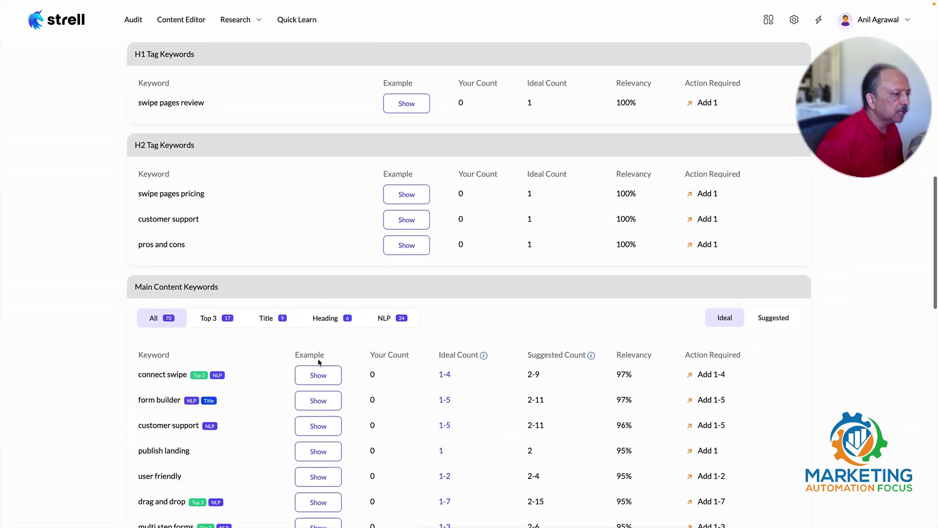
pyautogui.scroll(-1, 318, 361)
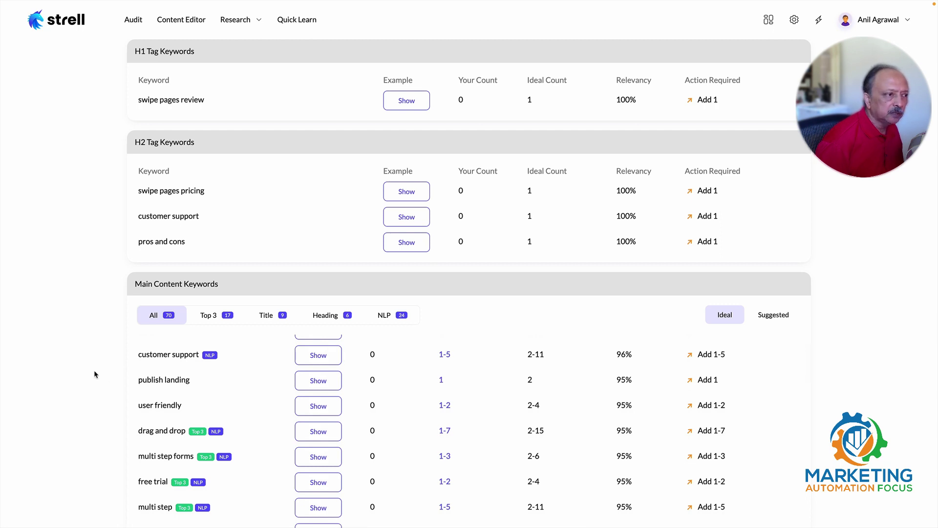
pyautogui.scroll(-2, 94, 371)
pyautogui.scroll(-5, 94, 374)
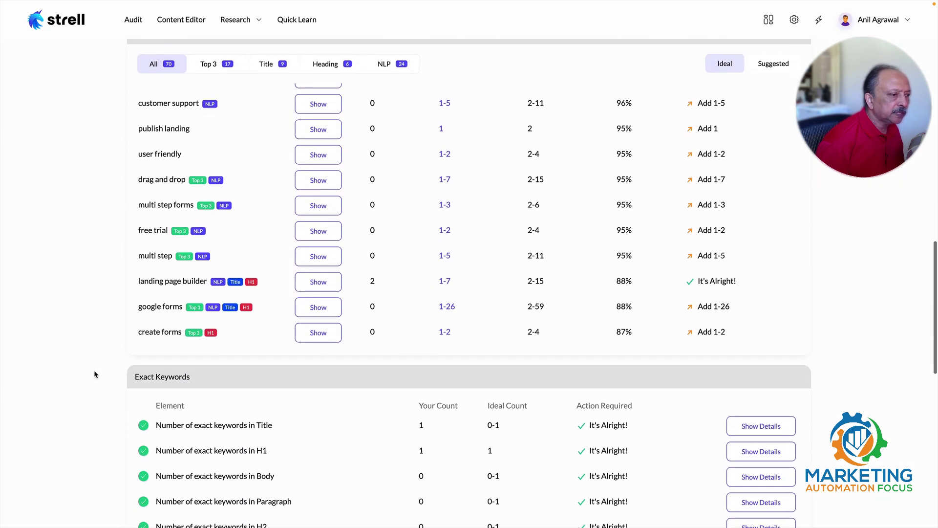
pyautogui.scroll(-4, 95, 375)
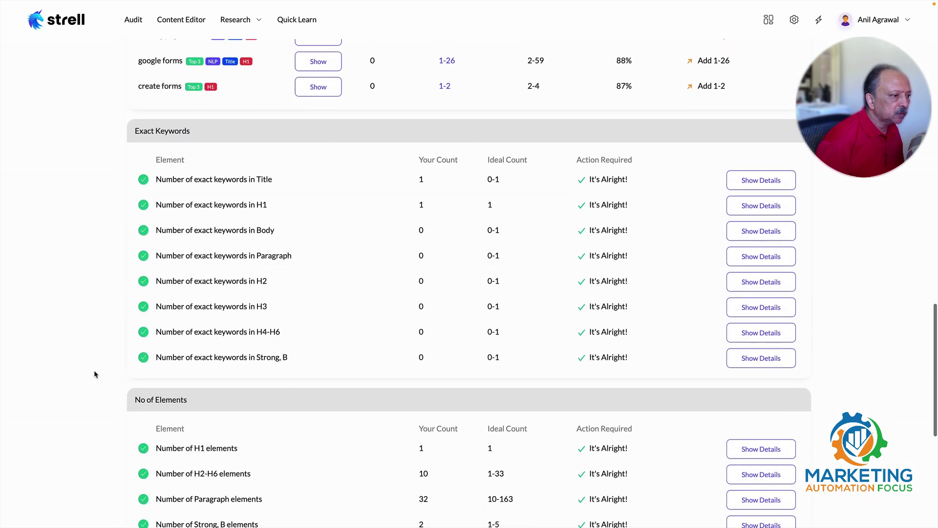
pyautogui.scroll(-3, 94, 371)
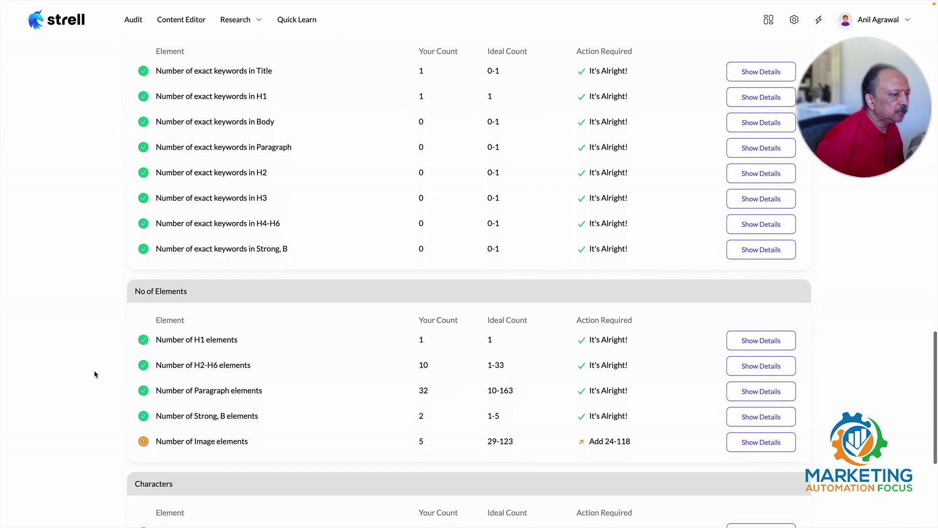
pyautogui.scroll(-1, 94, 374)
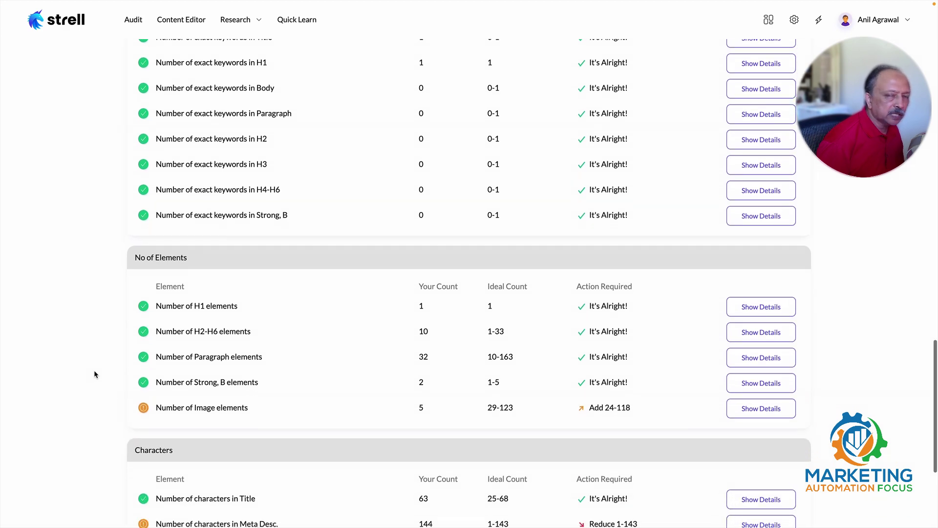
pyautogui.scroll(-3, 94, 374)
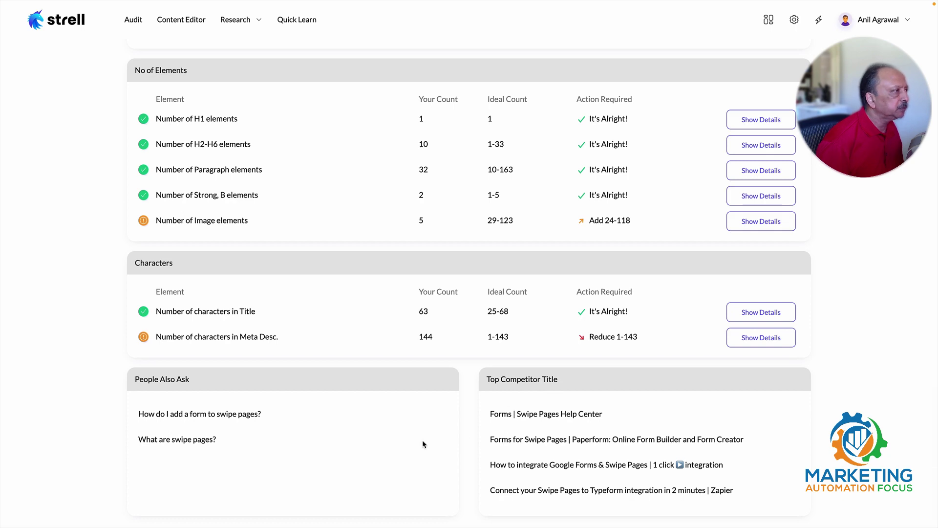
pyautogui.scroll(15, 86, 274)
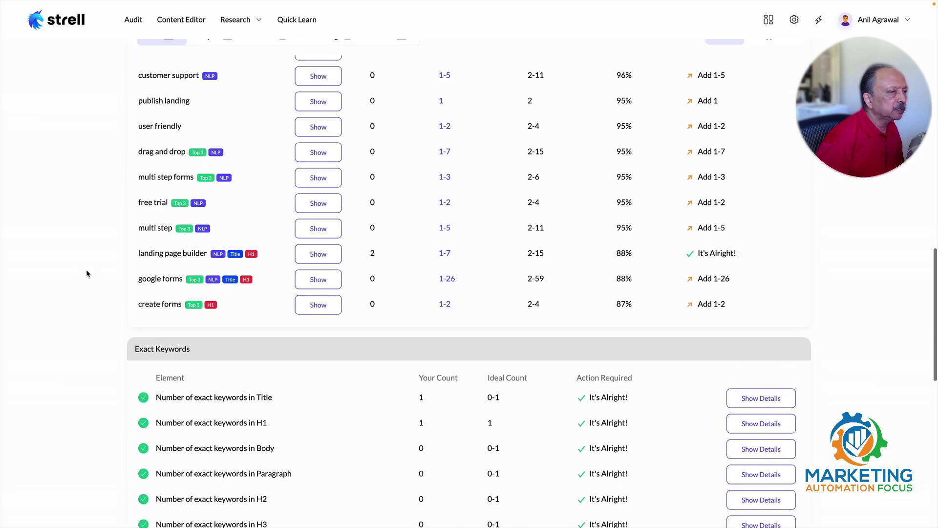
pyautogui.scroll(20, 86, 272)
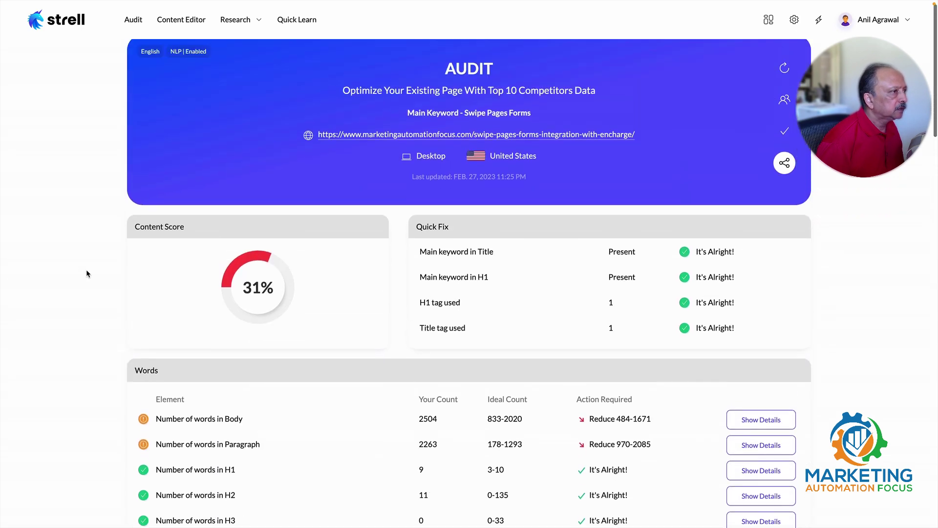
# Step: Go to the Content Editor page listing the five saved editor documents
pyautogui.click(179, 22)
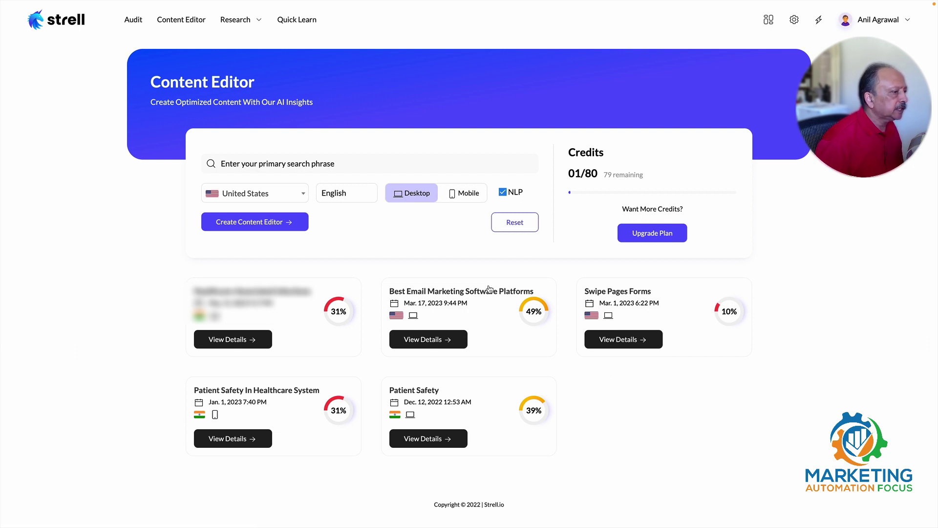
# Step: Open the 'Best Email Marketing Software Platforms for 2023' editor document
pyautogui.click(463, 298)
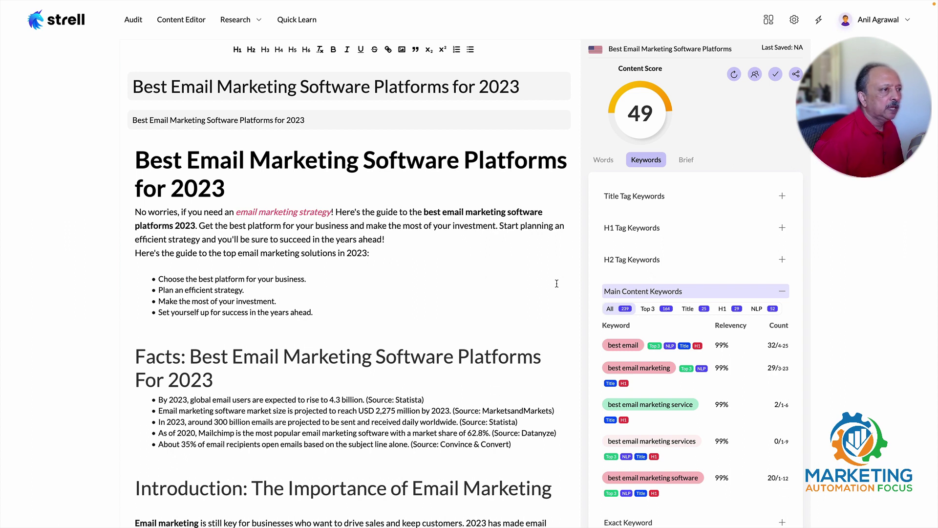
# Step: Show the article's Words counts: 1 H1, 40 H2–H6, 339 paragraphs, 213 bold, 0 images
pyautogui.click(604, 161)
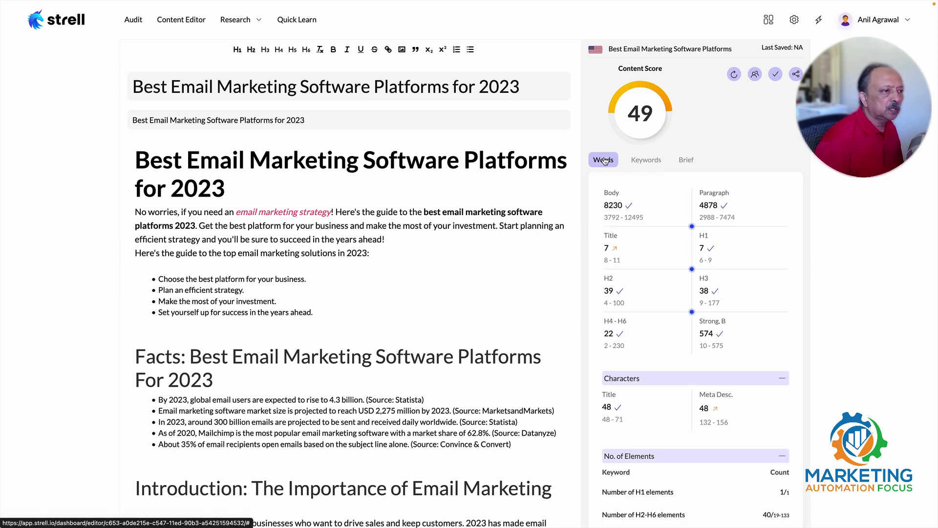
pyautogui.scroll(-3, 728, 313)
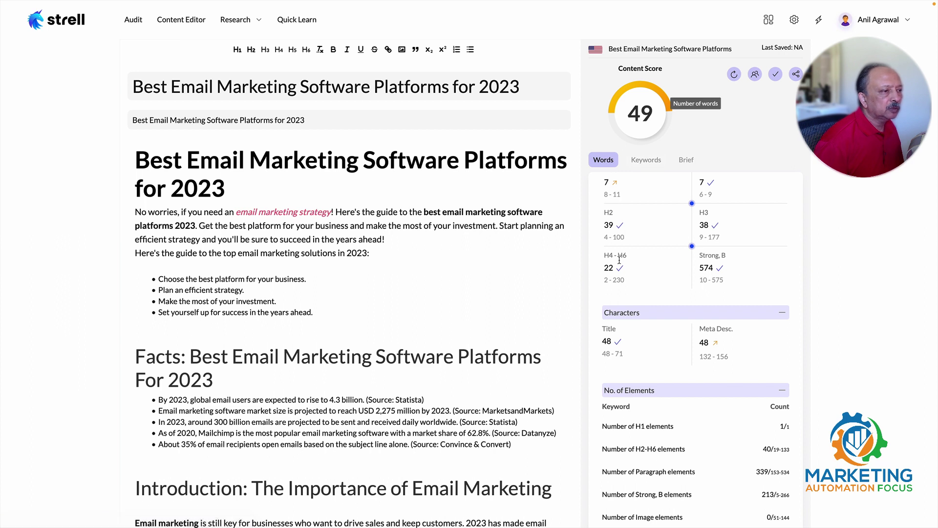
pyautogui.click(652, 161)
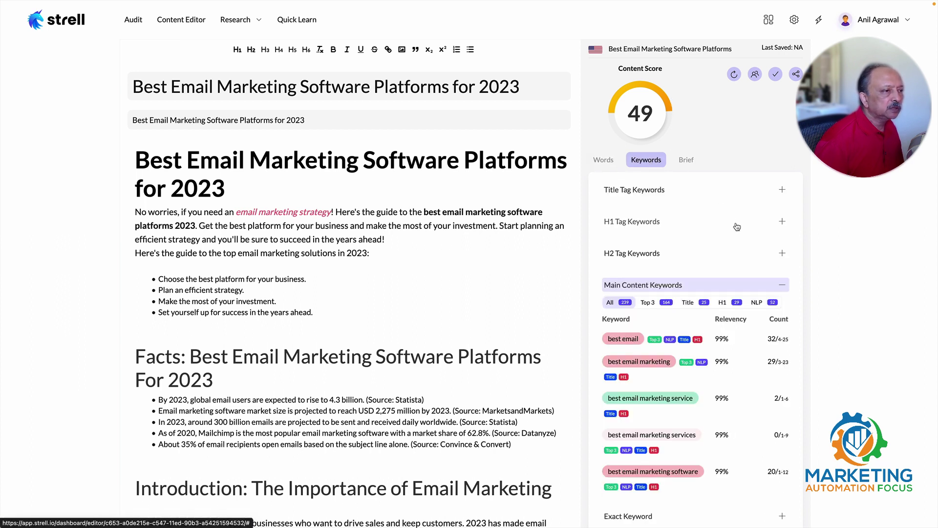
pyautogui.click(779, 195)
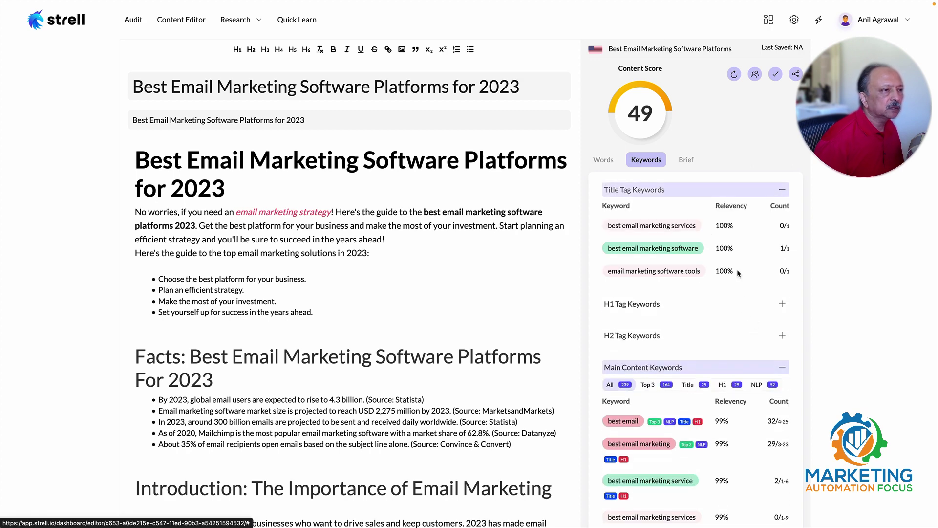
pyautogui.click(781, 306)
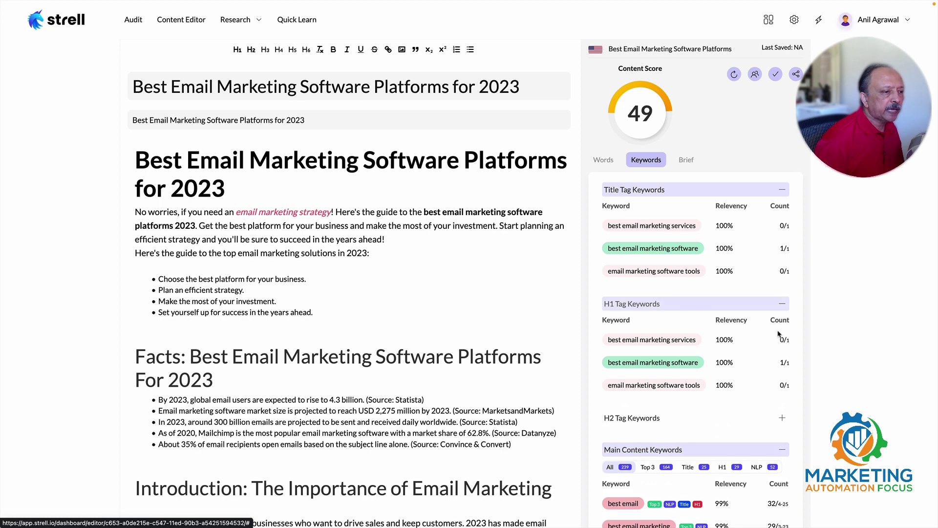
pyautogui.scroll(-3, 779, 324)
pyautogui.click(782, 299)
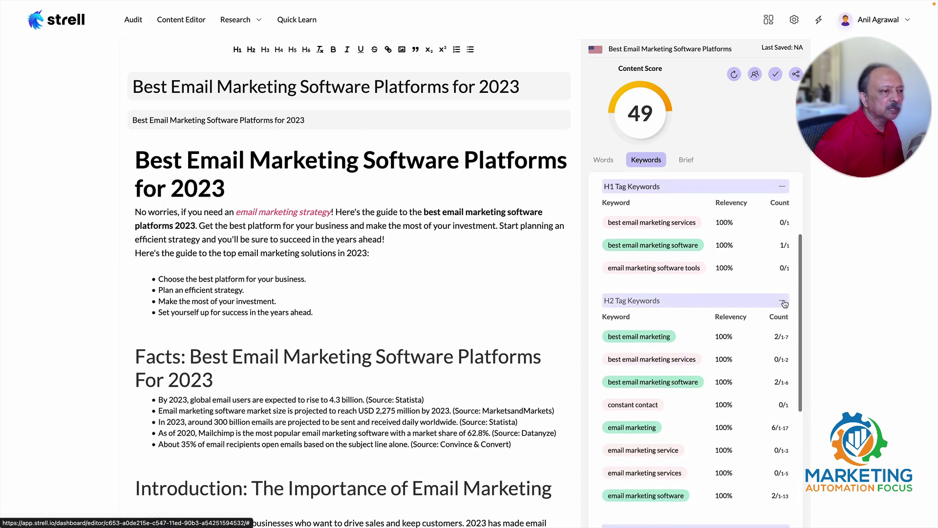
pyautogui.click(782, 300)
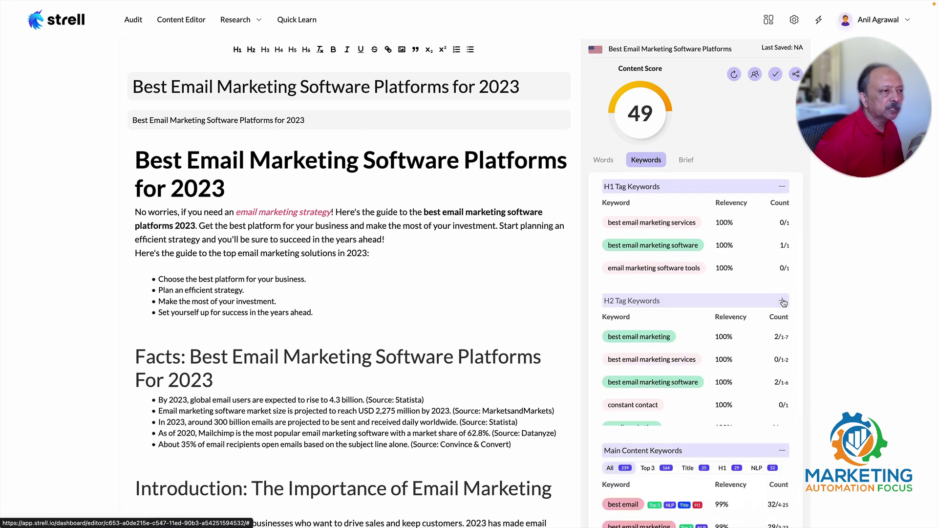
pyautogui.click(782, 186)
pyautogui.scroll(2, 749, 207)
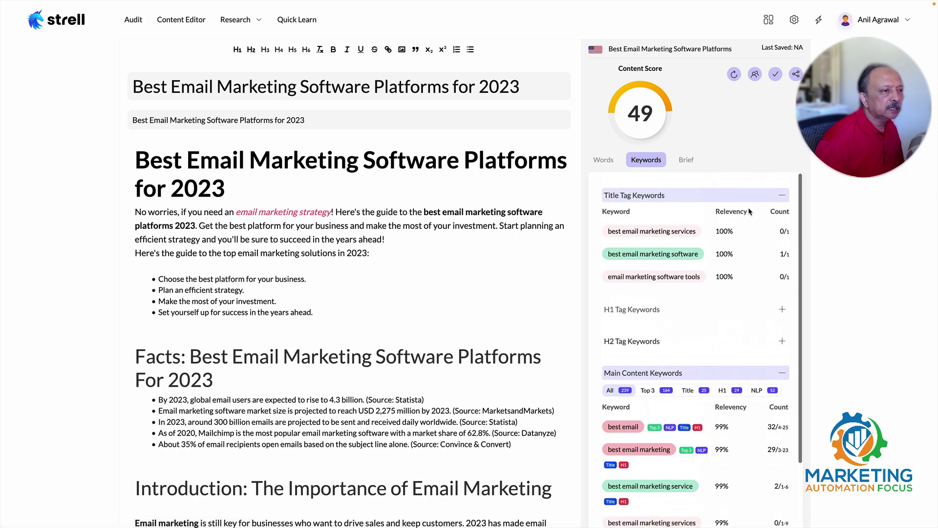
pyautogui.click(783, 197)
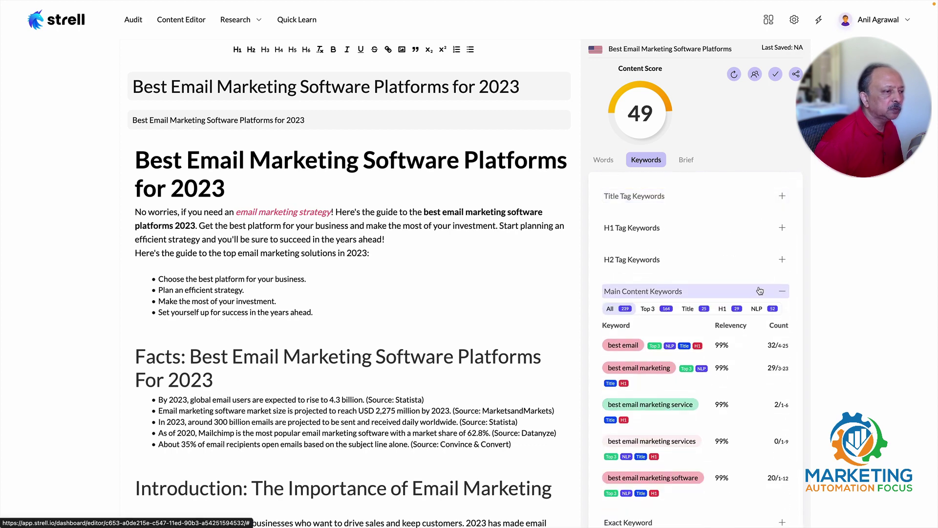
pyautogui.scroll(-1, 831, 322)
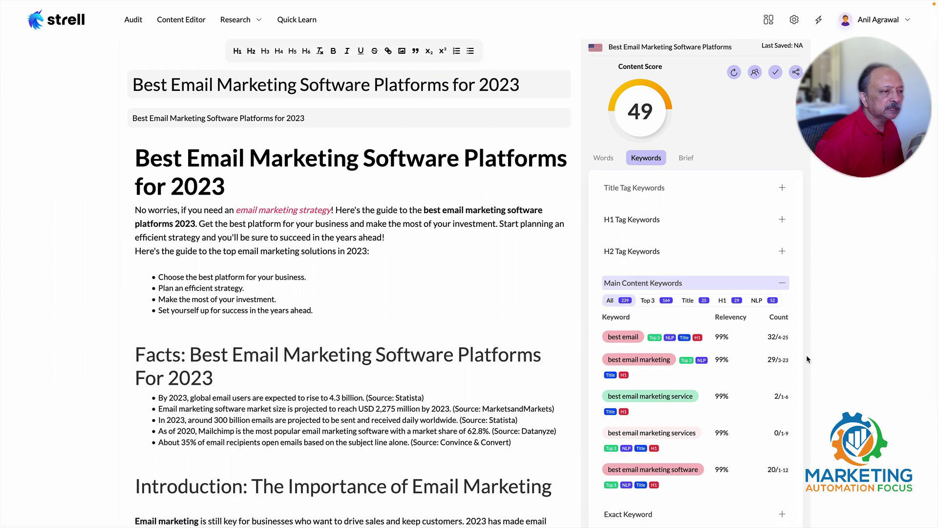
pyautogui.click(649, 302)
pyautogui.click(688, 305)
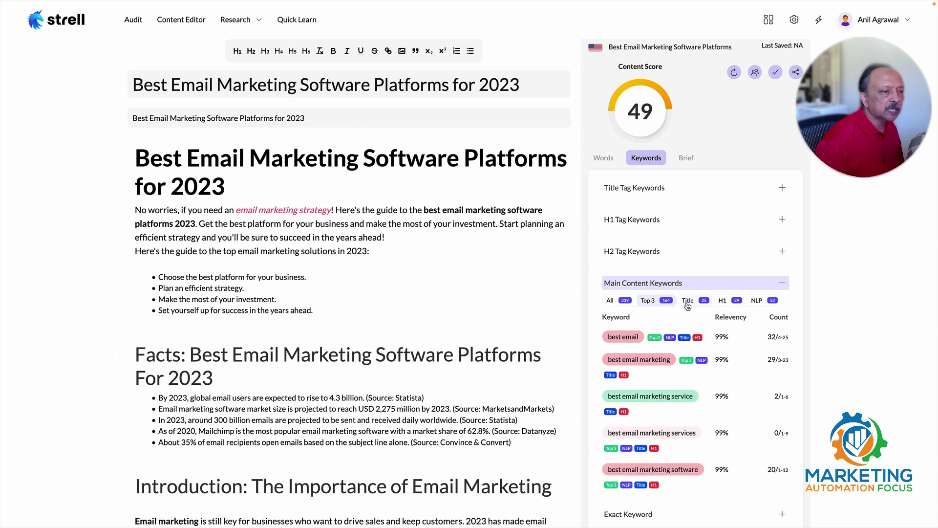
pyautogui.click(725, 301)
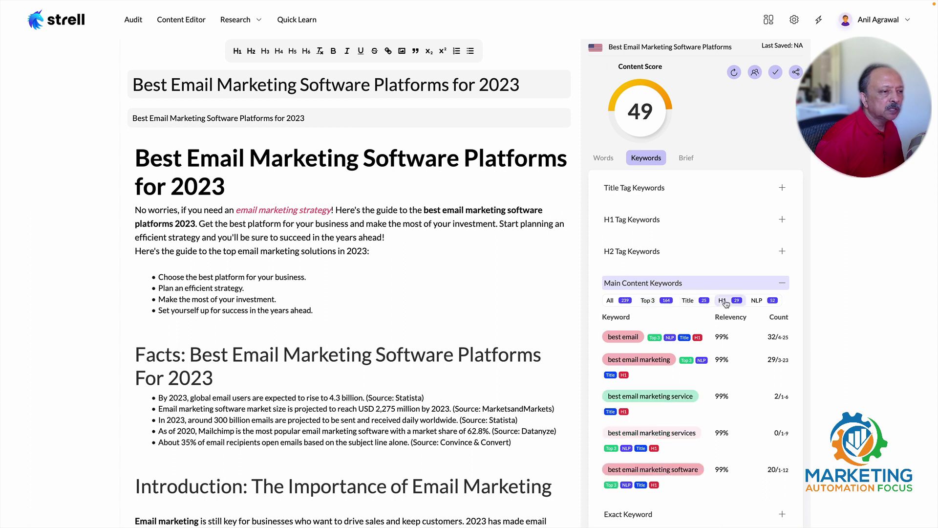
pyautogui.click(755, 302)
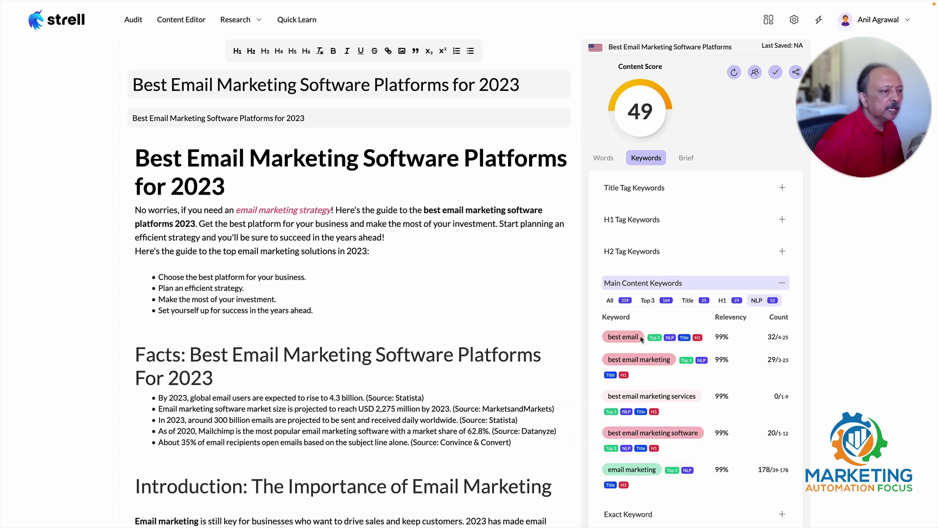
pyautogui.click(610, 301)
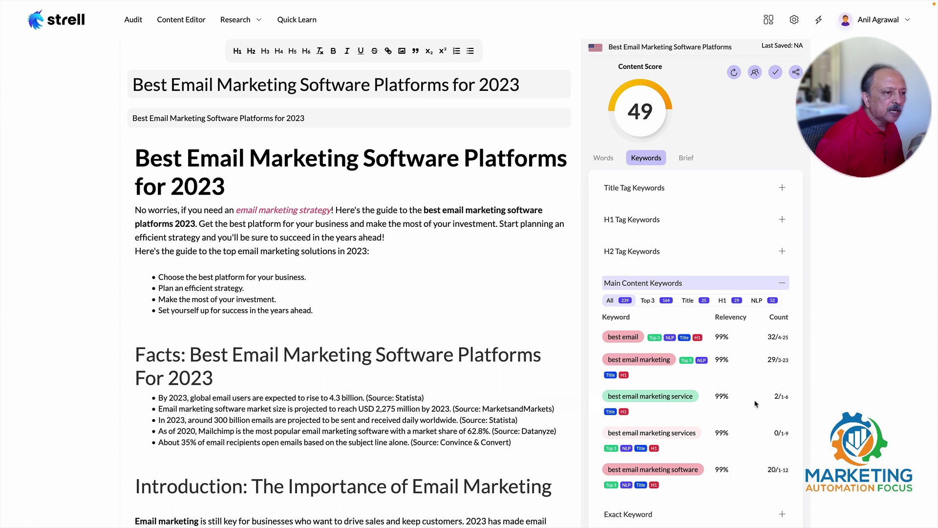
pyautogui.scroll(-3, 779, 405)
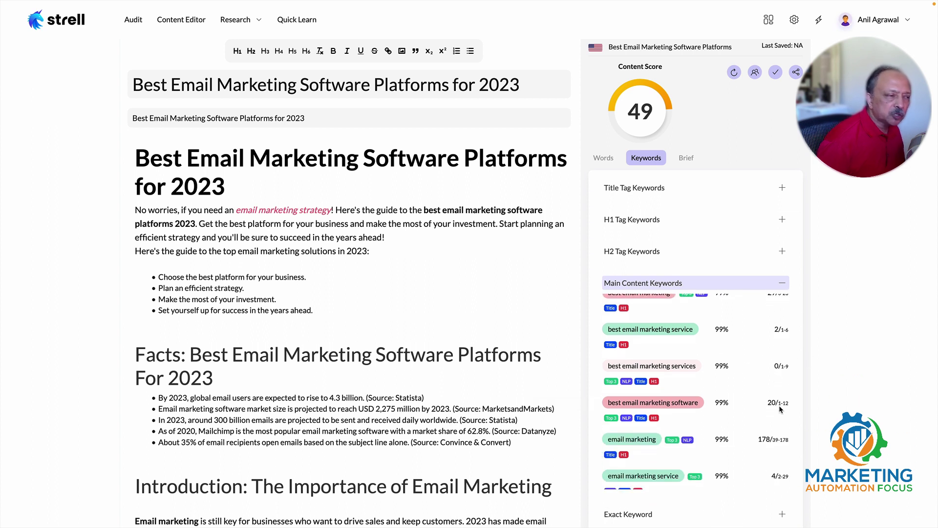
pyautogui.scroll(-5, 781, 409)
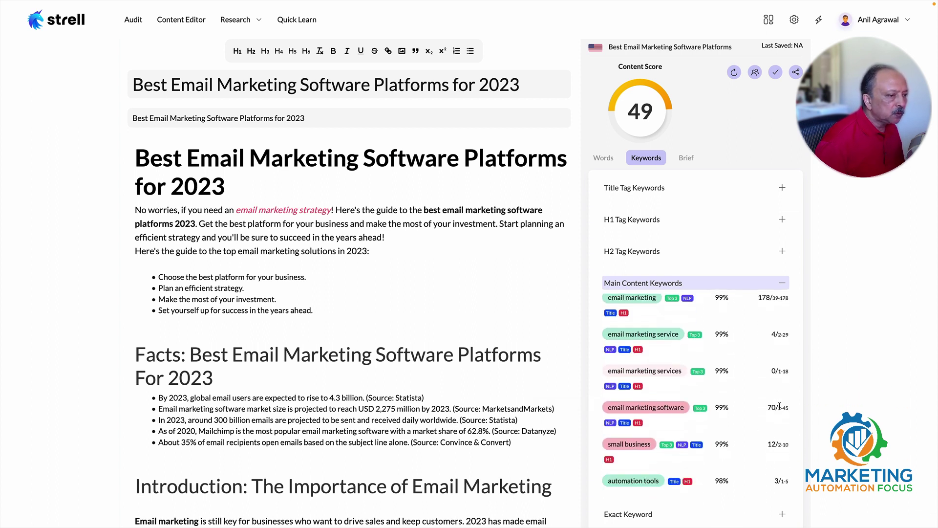
pyautogui.scroll(-2, 779, 409)
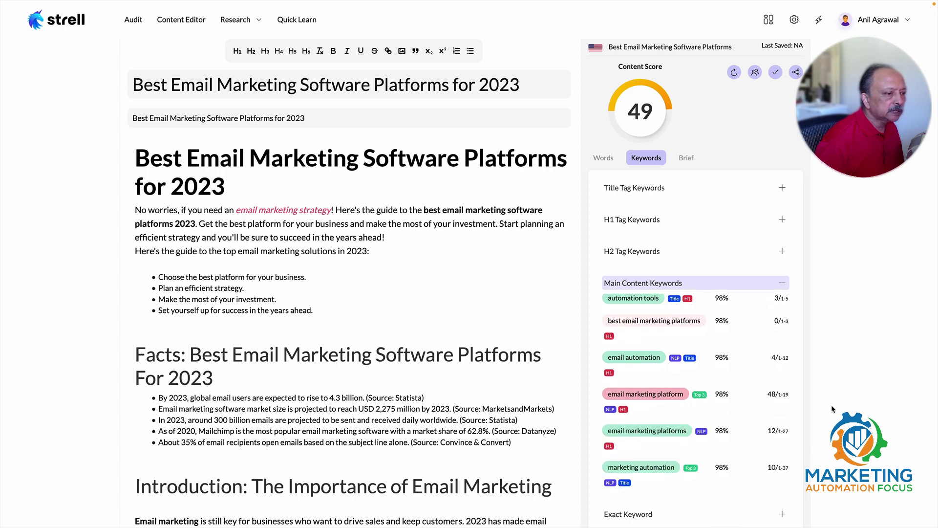
pyautogui.scroll(-3, 831, 405)
pyautogui.scroll(3, 831, 405)
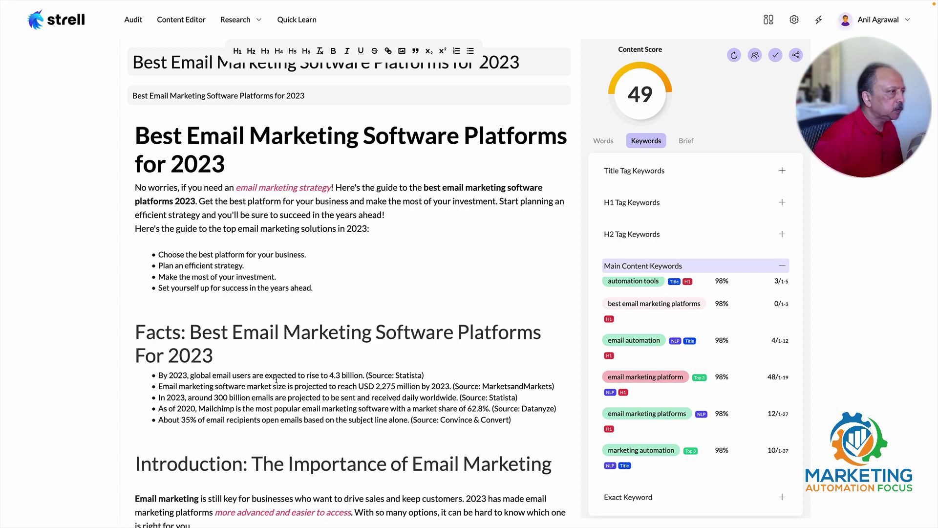
pyautogui.scroll(-4, 276, 379)
pyautogui.scroll(-1, 277, 379)
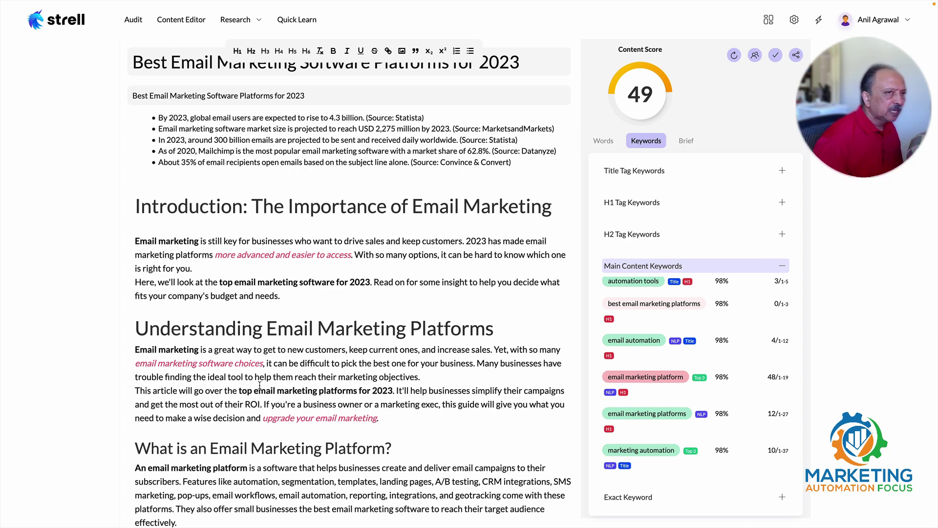
pyautogui.scroll(6, 260, 385)
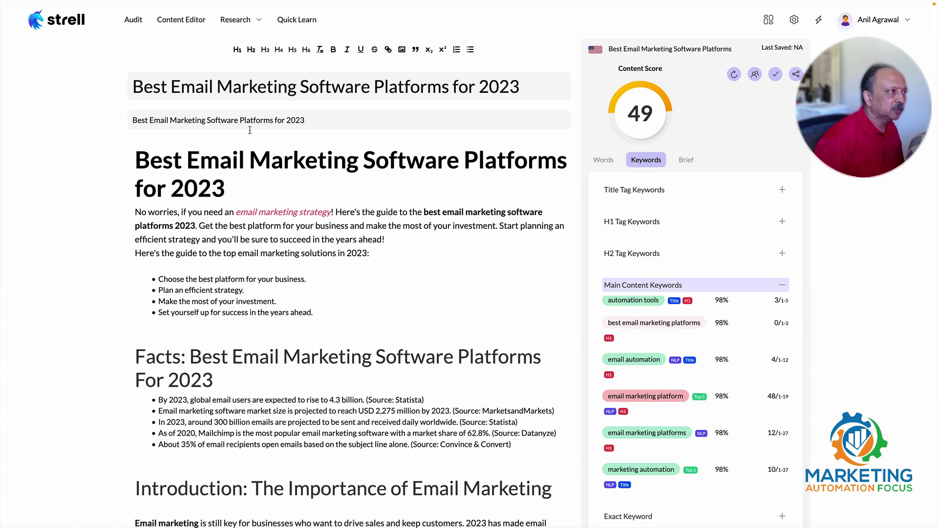
# Step: Open the (beta) Low Competition Keyword Research page from the Research menu
pyautogui.moveTo(237, 20)
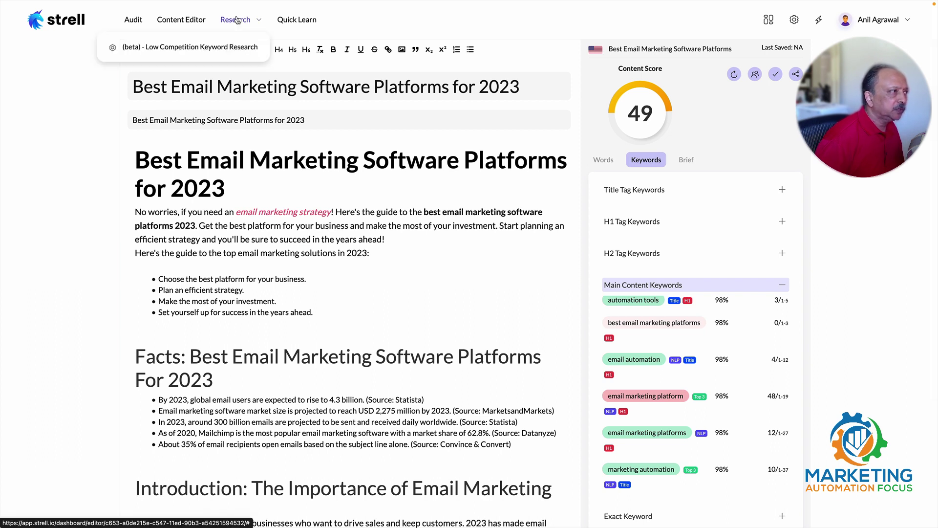
pyautogui.click(182, 47)
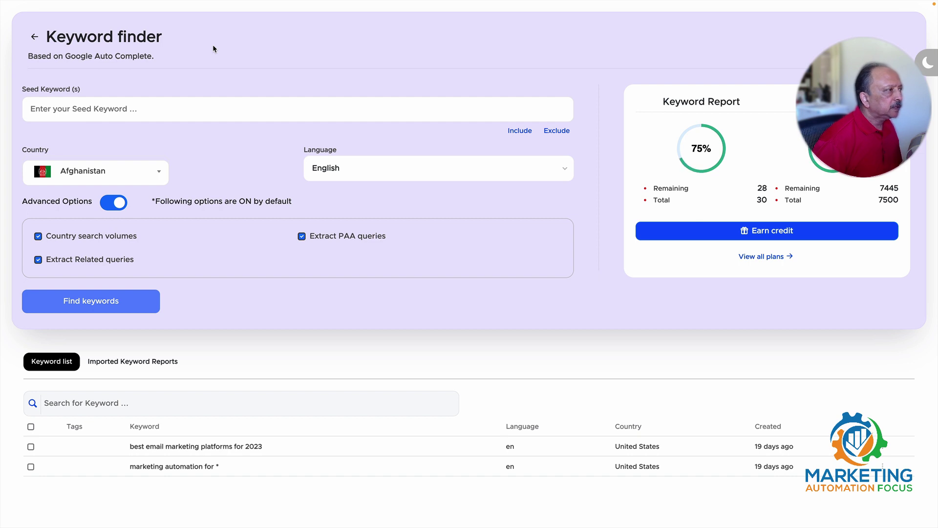
pyautogui.click(131, 106)
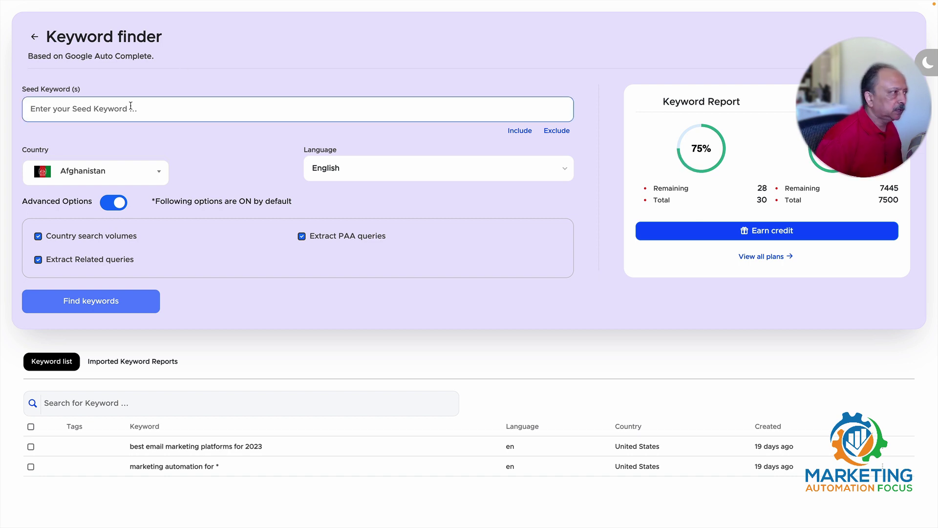
pyautogui.click(150, 174)
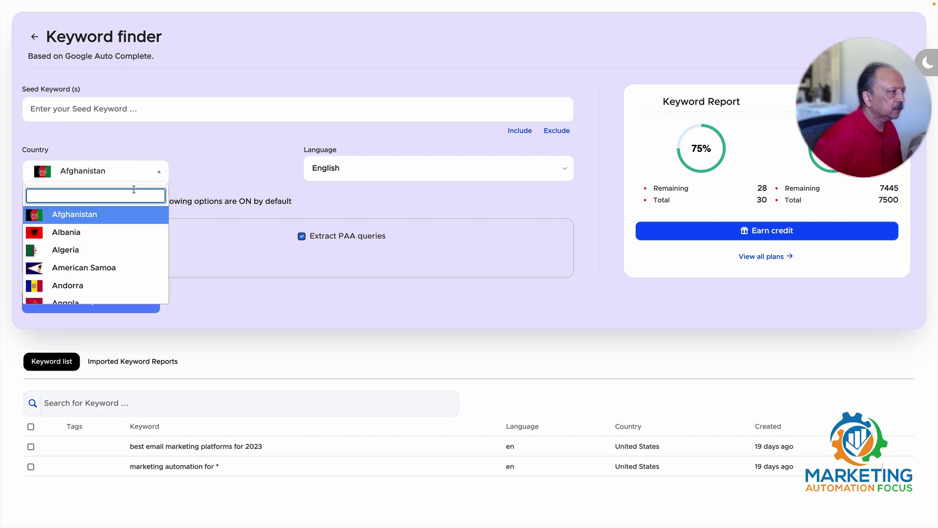
pyautogui.click(196, 163)
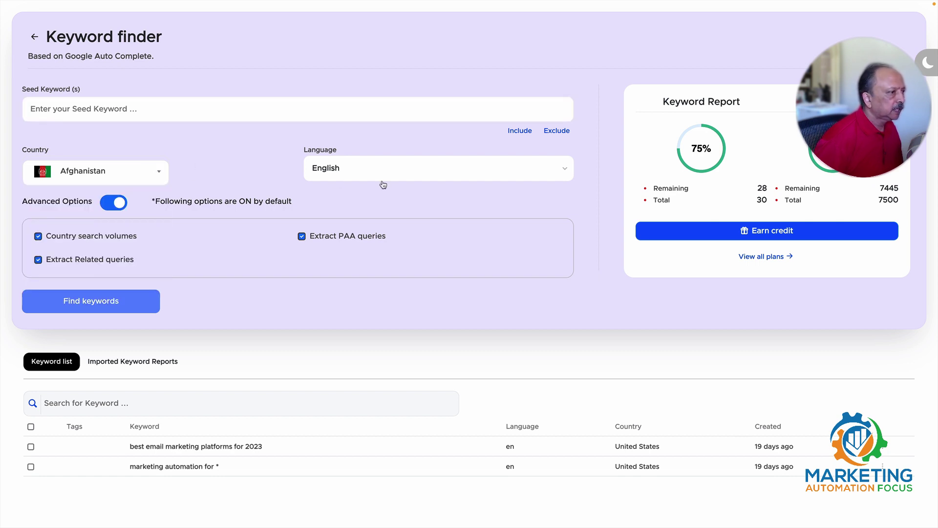
pyautogui.click(538, 174)
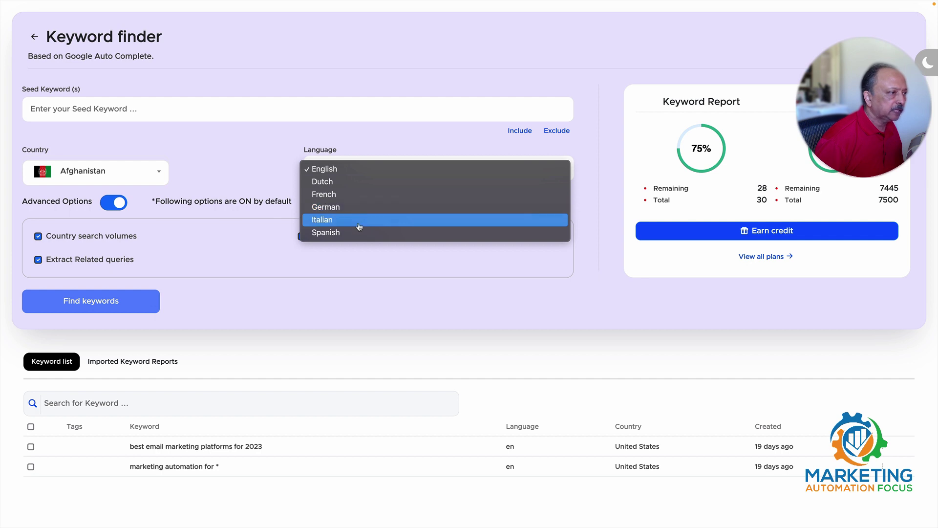
pyautogui.click(357, 300)
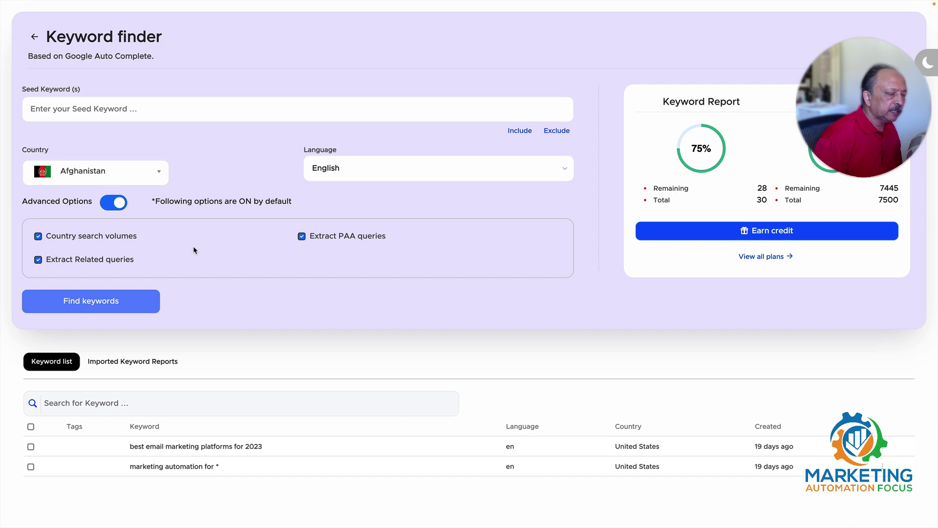
# Step: Open the 'marketing automation for *' report, view the Suggestion, Question, PAA and Hidden tabs, then return to All (480)
pyautogui.click(199, 469)
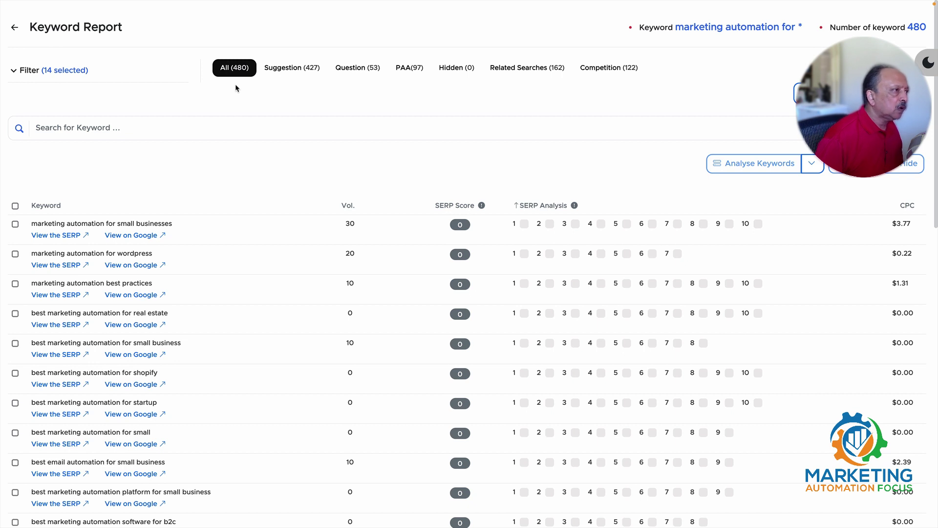
pyautogui.click(288, 72)
pyautogui.click(346, 70)
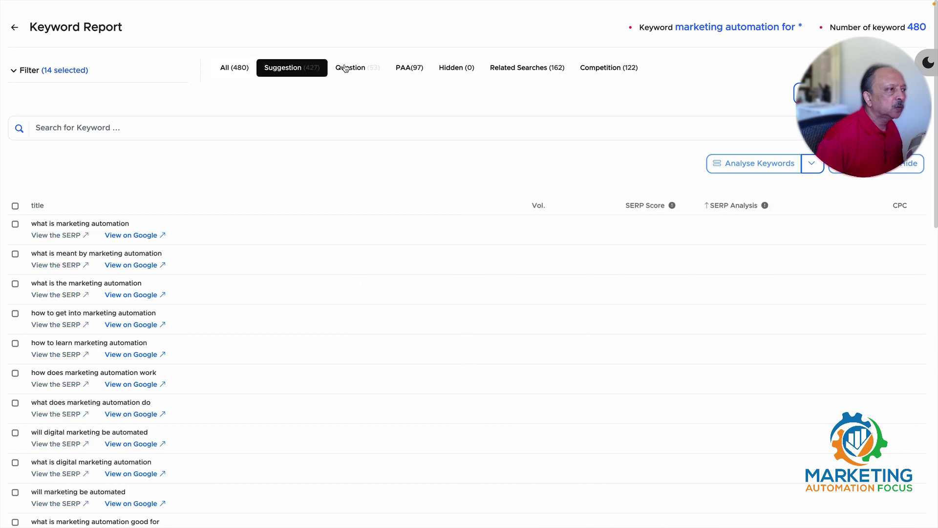
pyautogui.click(409, 70)
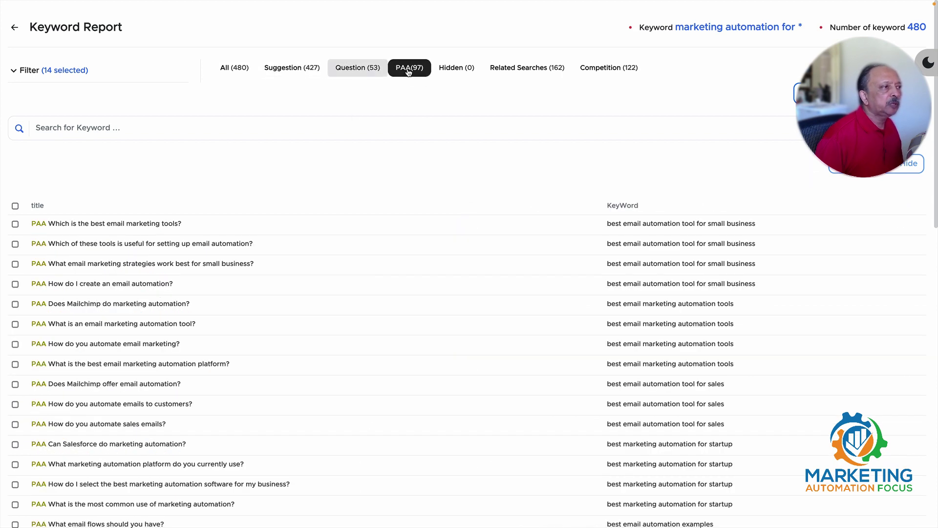
pyautogui.click(456, 71)
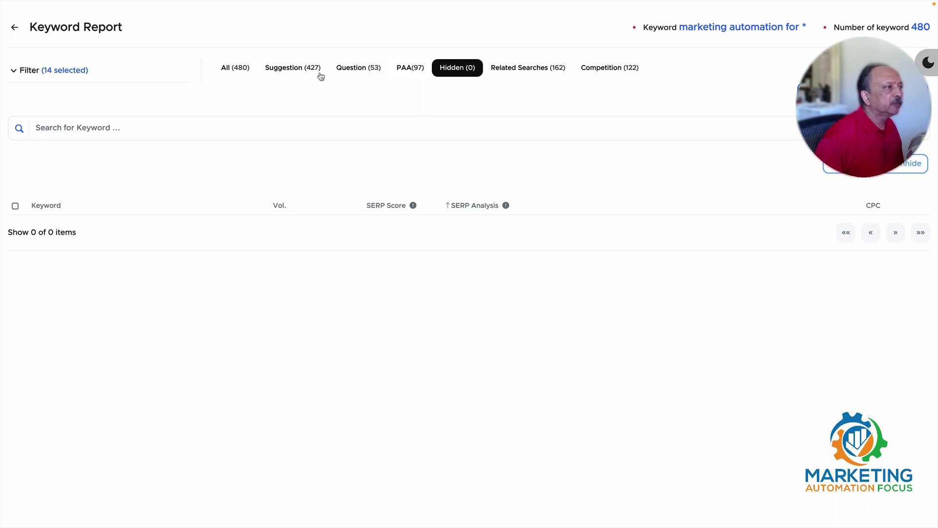
pyautogui.click(242, 69)
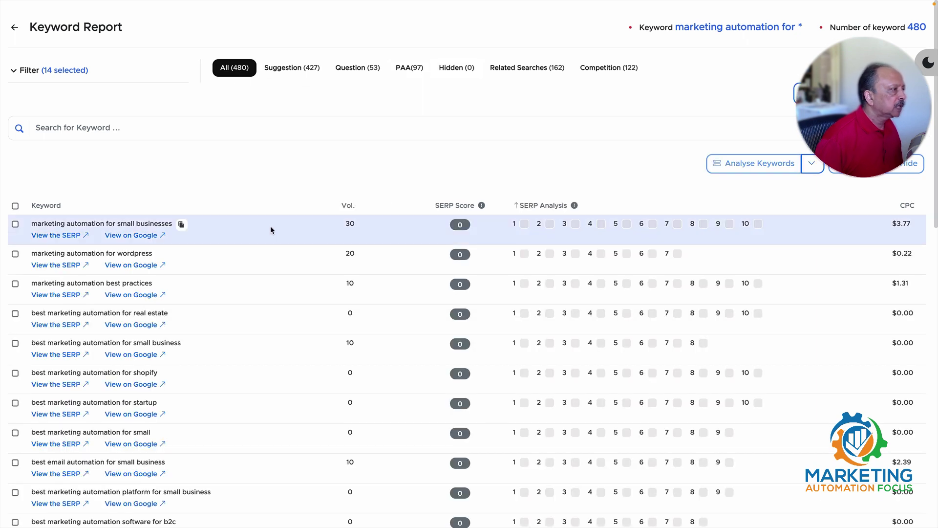
pyautogui.click(15, 225)
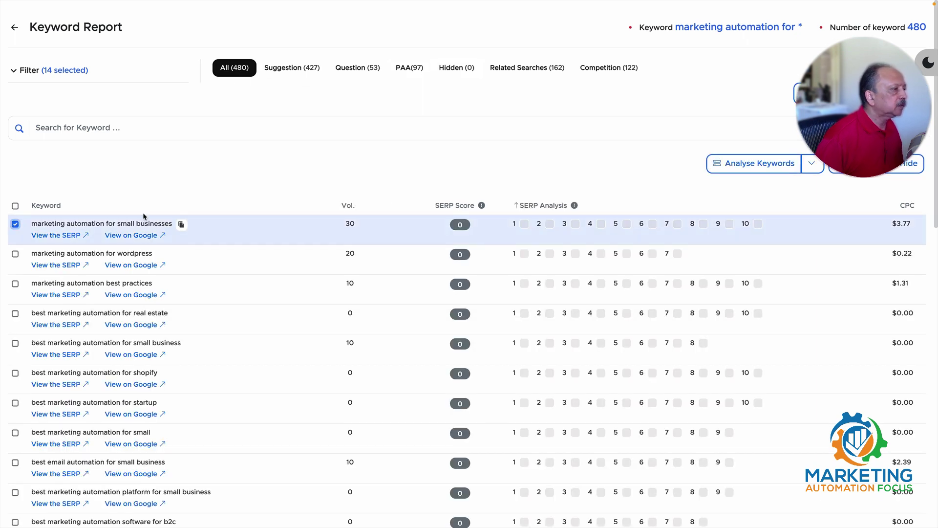
pyautogui.click(899, 166)
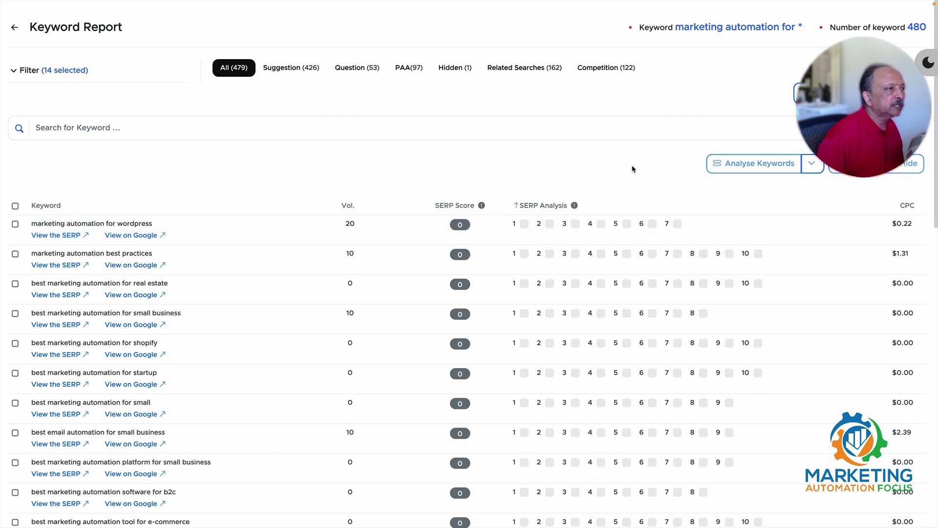
pyautogui.click(451, 73)
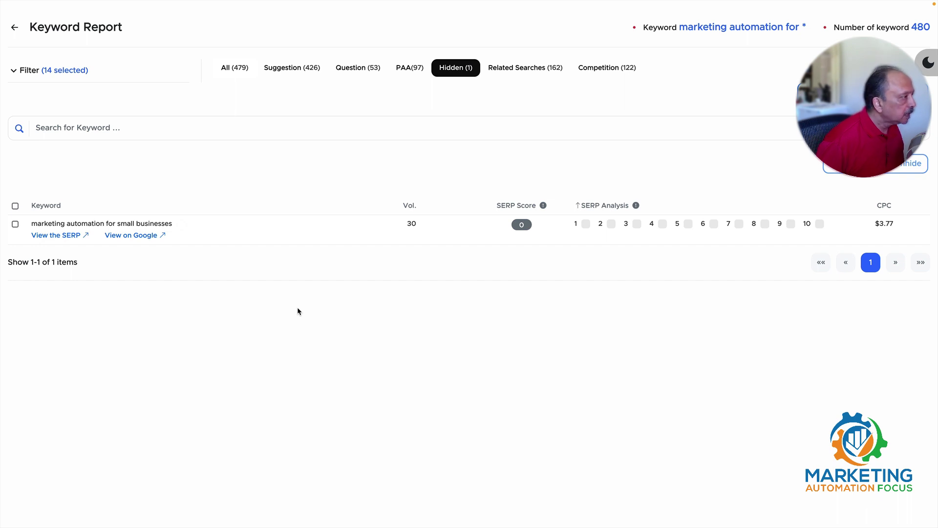
pyautogui.click(15, 224)
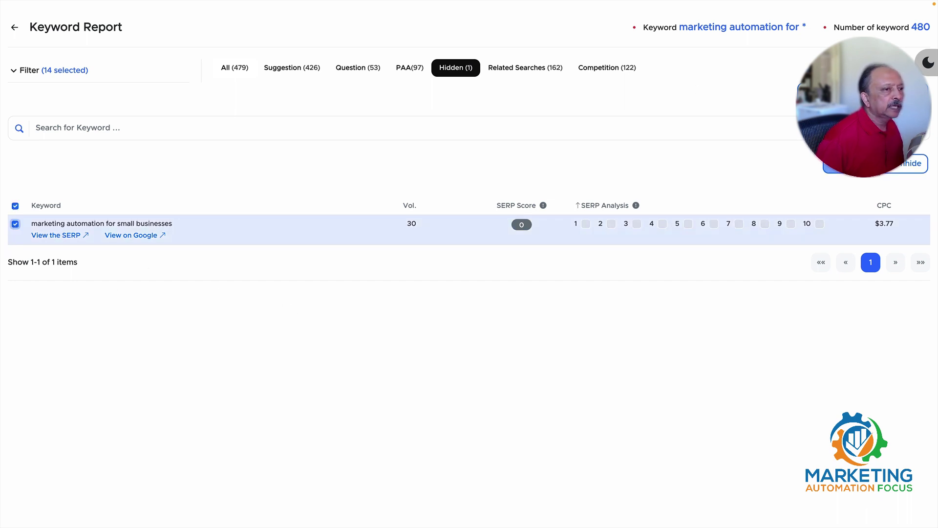
pyautogui.click(899, 168)
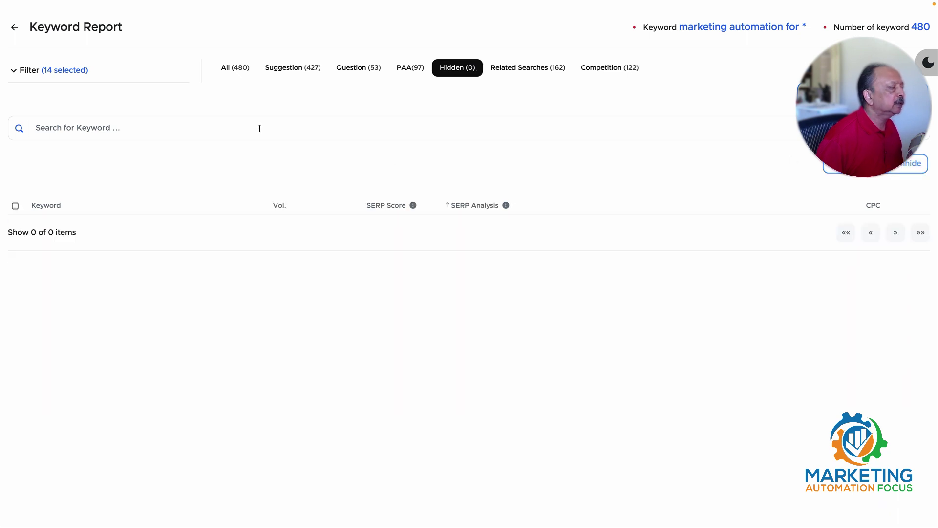
pyautogui.click(228, 71)
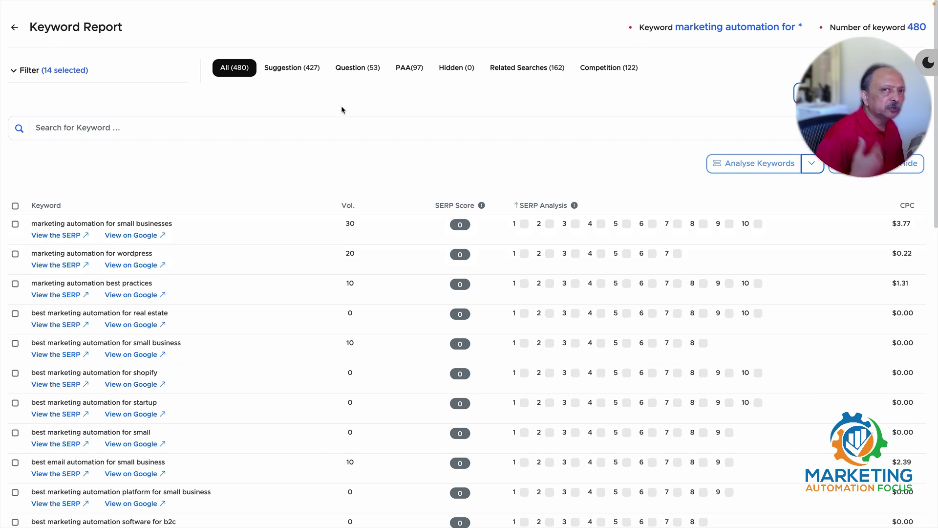
# Step: Open the Filter panel and select the Marketing, Automation and Wordpress topic chips
pyautogui.click(25, 72)
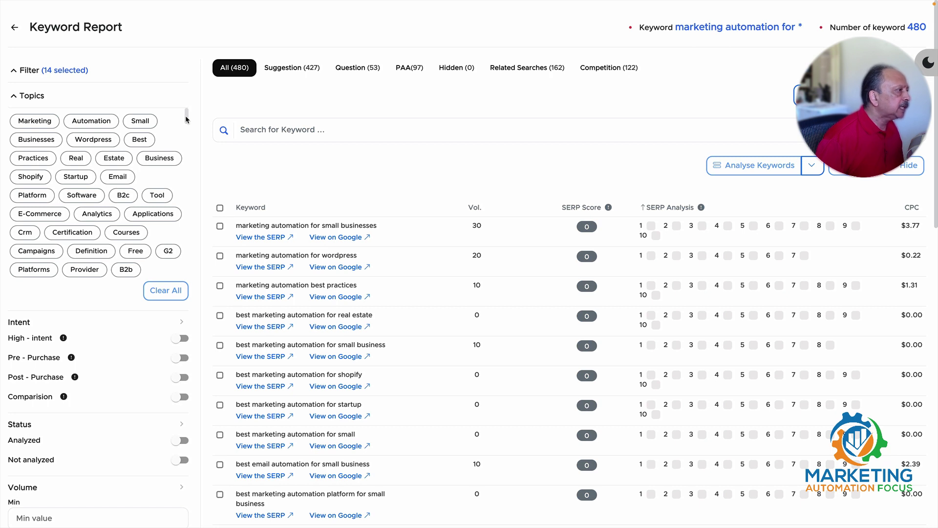
pyautogui.click(41, 126)
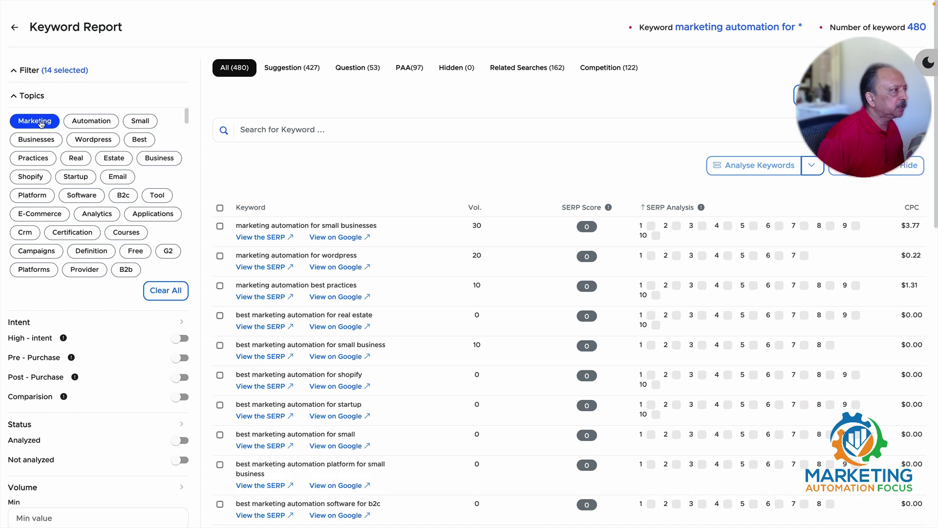
pyautogui.click(91, 125)
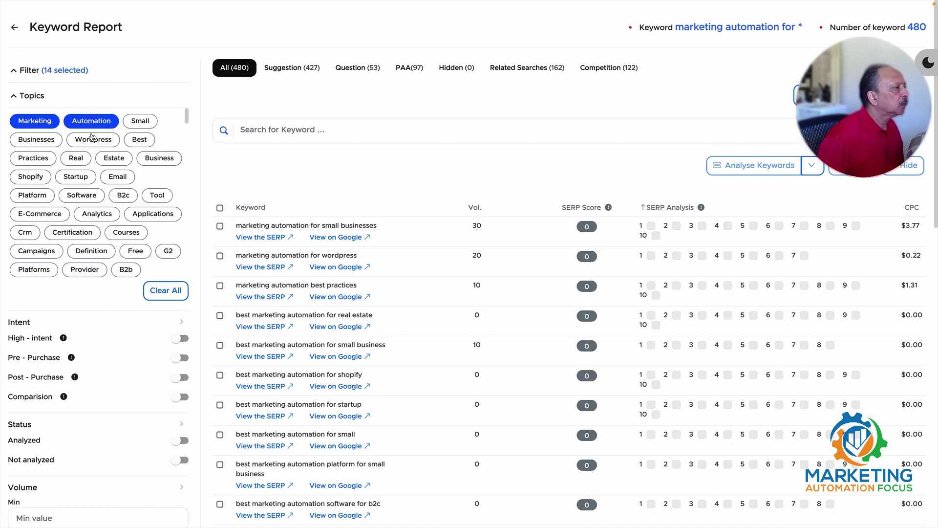
pyautogui.click(93, 138)
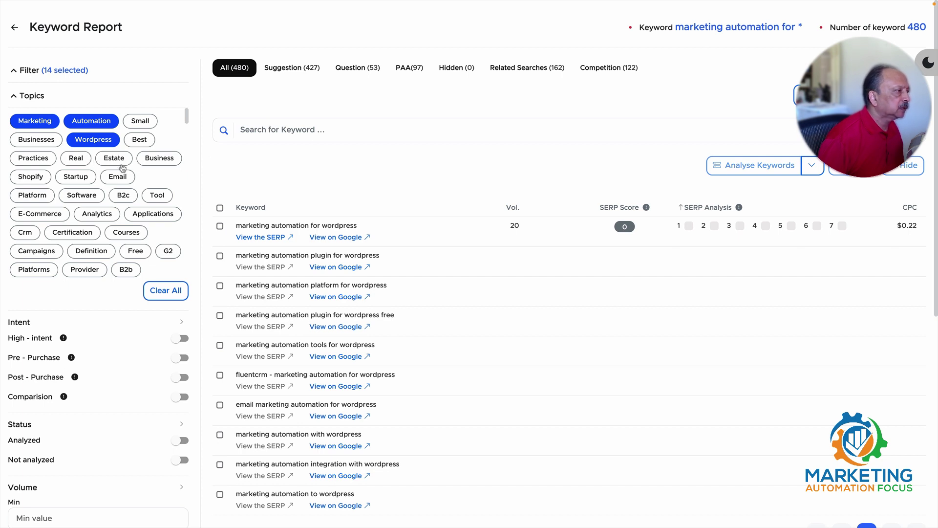
# Step: Deselect the Wordpress, Automation and Marketing topics so no topic filter remains
pyautogui.click(93, 139)
pyautogui.click(93, 121)
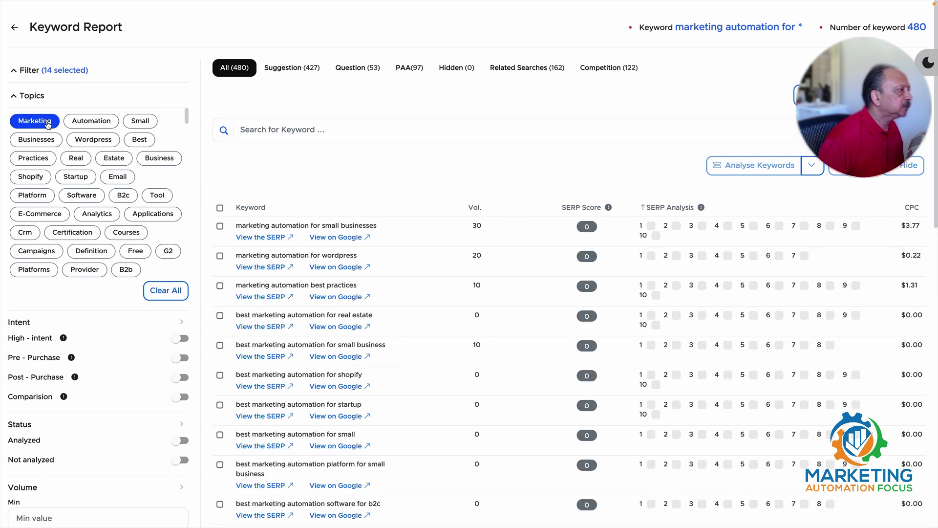
pyautogui.click(37, 121)
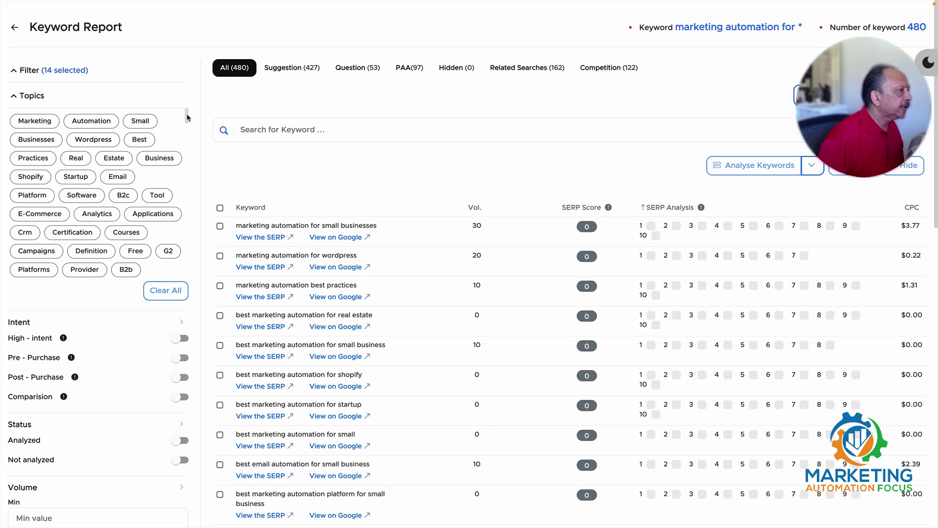
pyautogui.moveTo(188, 118)
pyautogui.mouseDown()
pyautogui.moveTo(190, 177)
pyautogui.moveTo(189, 119)
pyautogui.mouseUp()
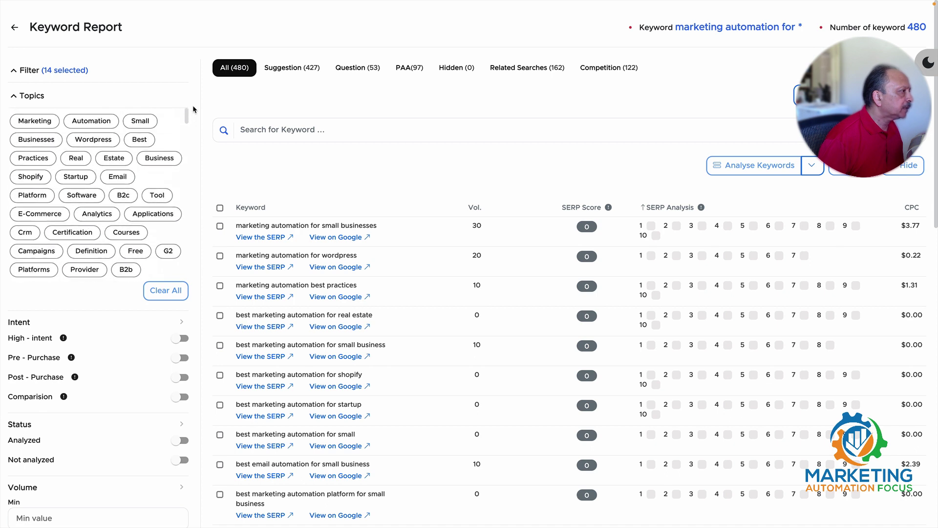
# Step: Collapse the Topics section and switch on the Analyzed toggle under Status
pyautogui.click(16, 97)
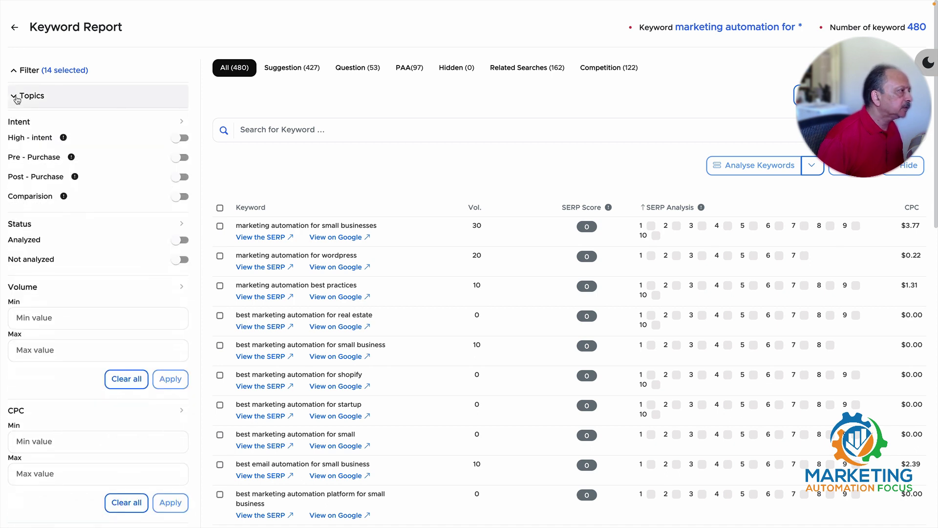
pyautogui.click(15, 98)
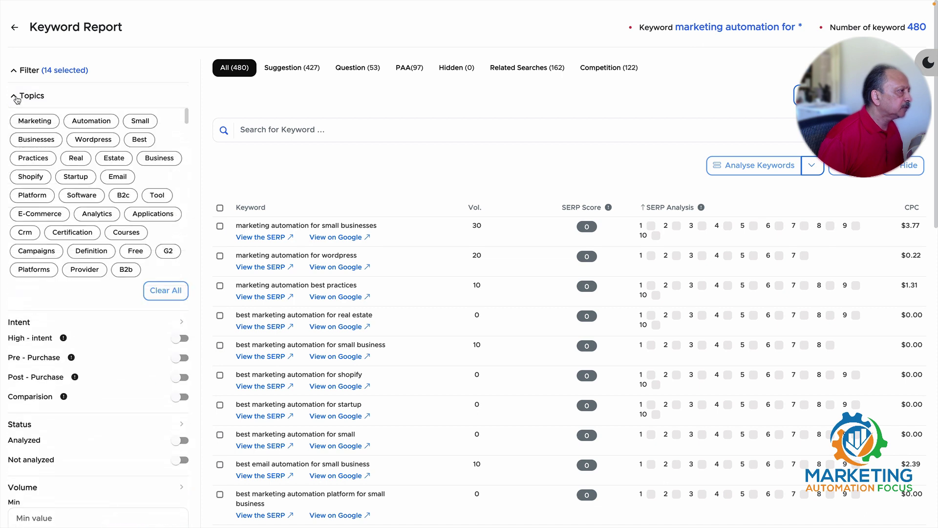
pyautogui.click(16, 97)
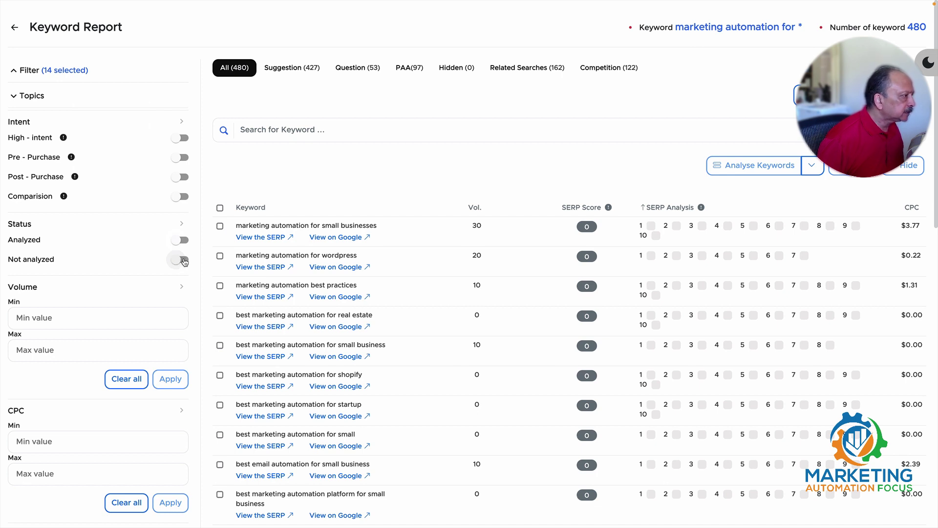
pyautogui.click(184, 240)
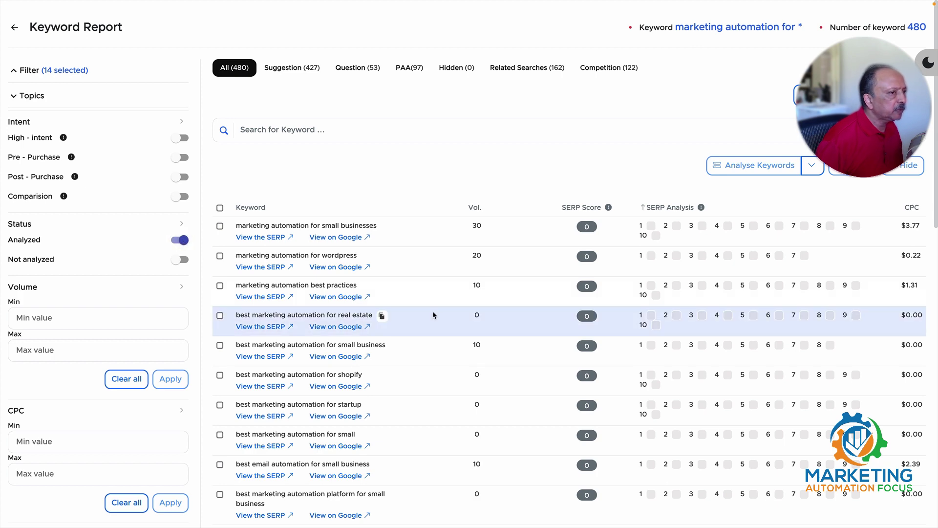
pyautogui.scroll(-8, 434, 317)
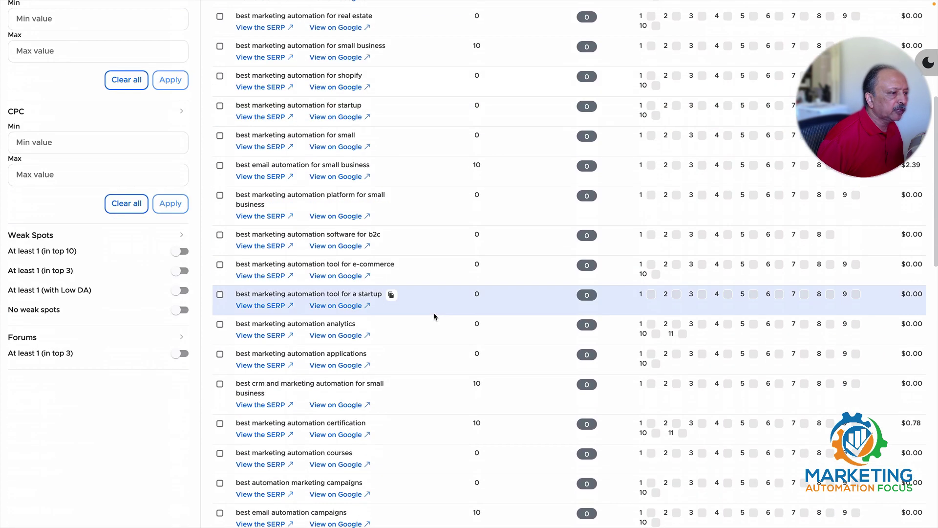
pyautogui.scroll(8, 433, 316)
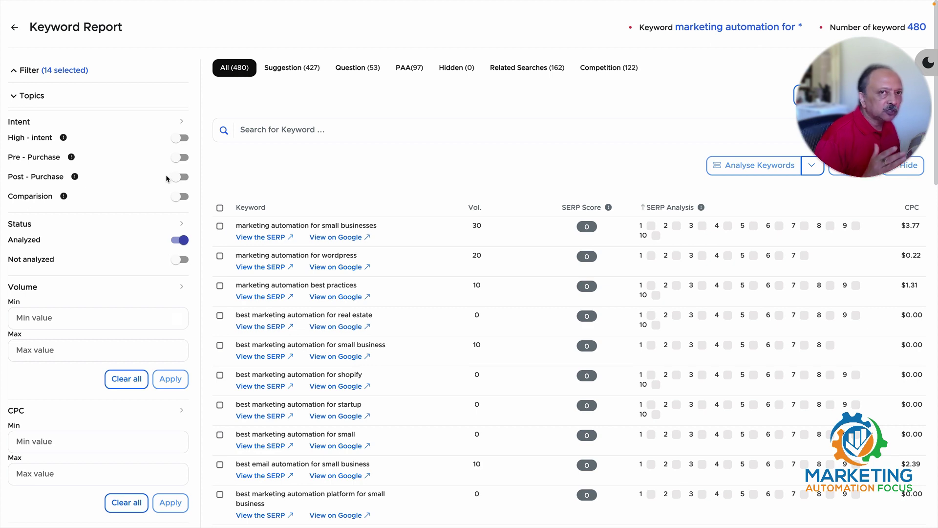
pyautogui.scroll(1, 165, 175)
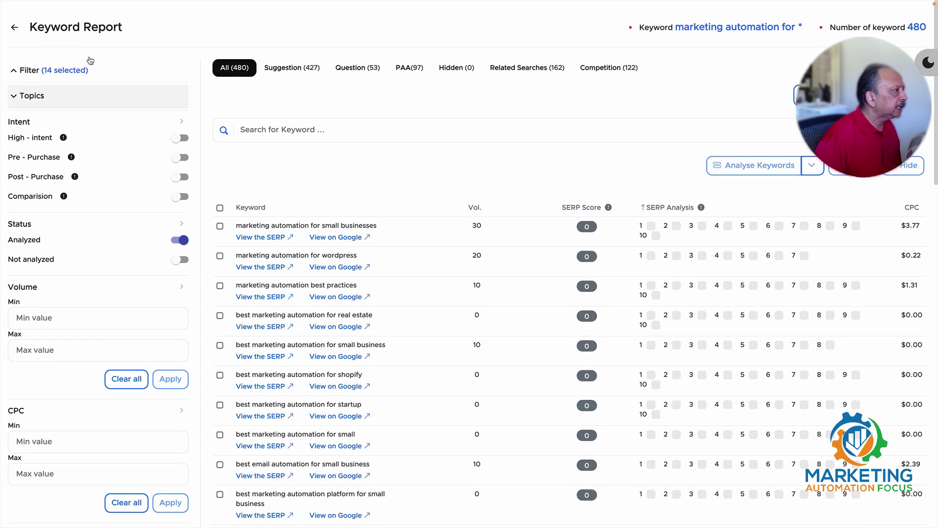
# Step: Switch on the Weak Spots 'At least 1 (in top 10)' filter, narrowing the list to 6 keywords
pyautogui.click(20, 96)
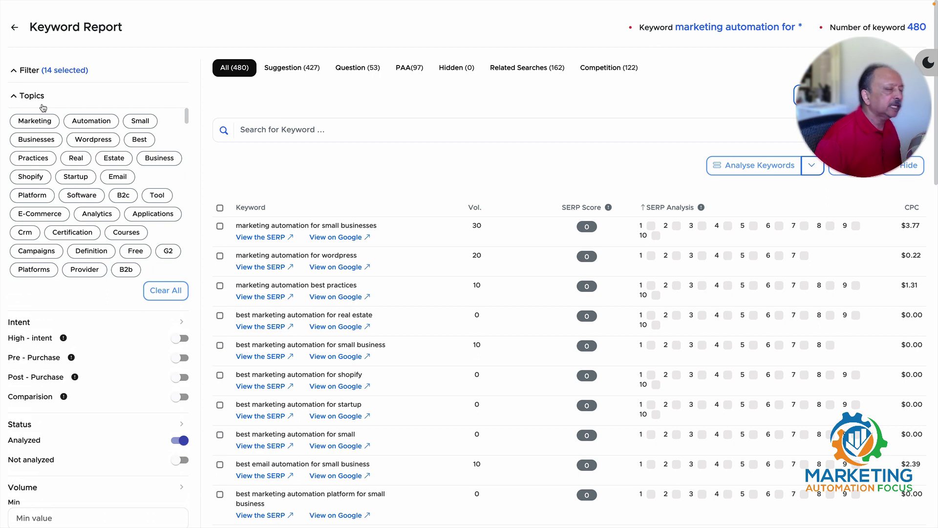
pyautogui.click(25, 99)
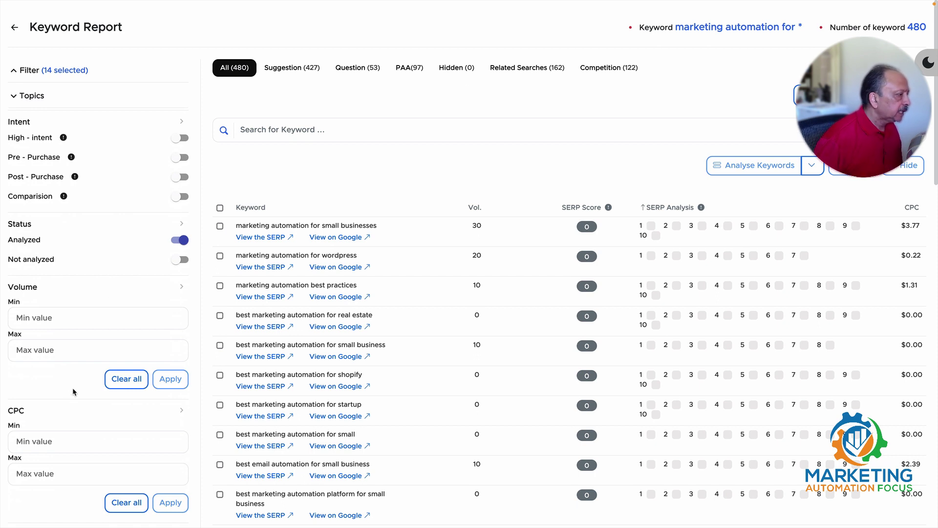
pyautogui.scroll(-3, 72, 388)
pyautogui.scroll(-1, 72, 388)
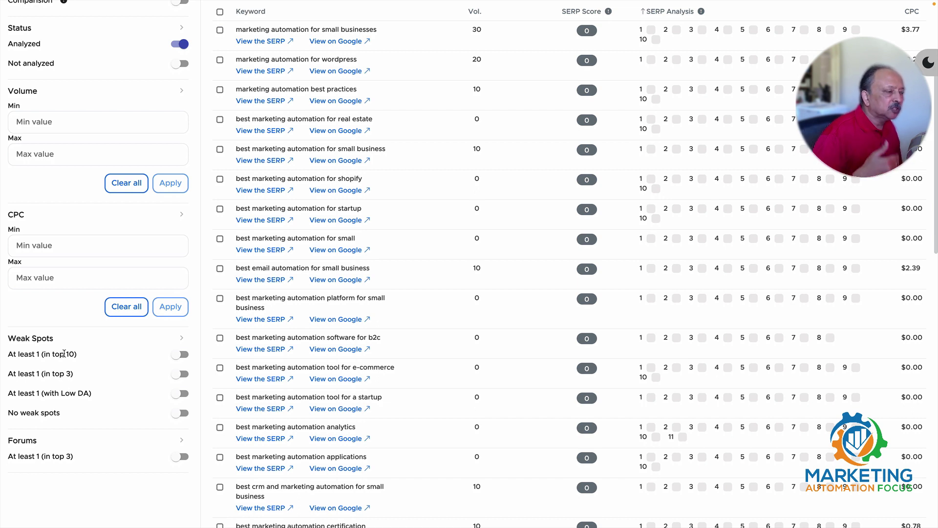
pyautogui.click(178, 355)
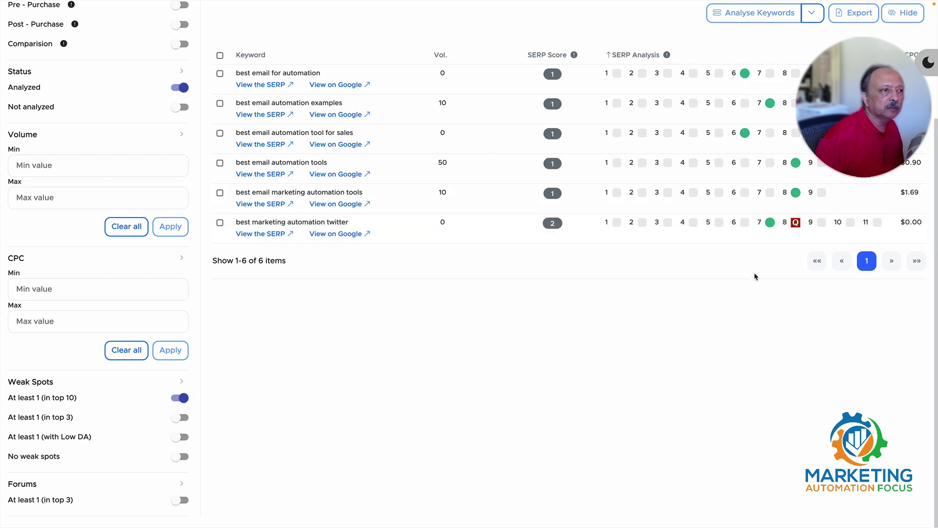
pyautogui.moveTo(744, 75)
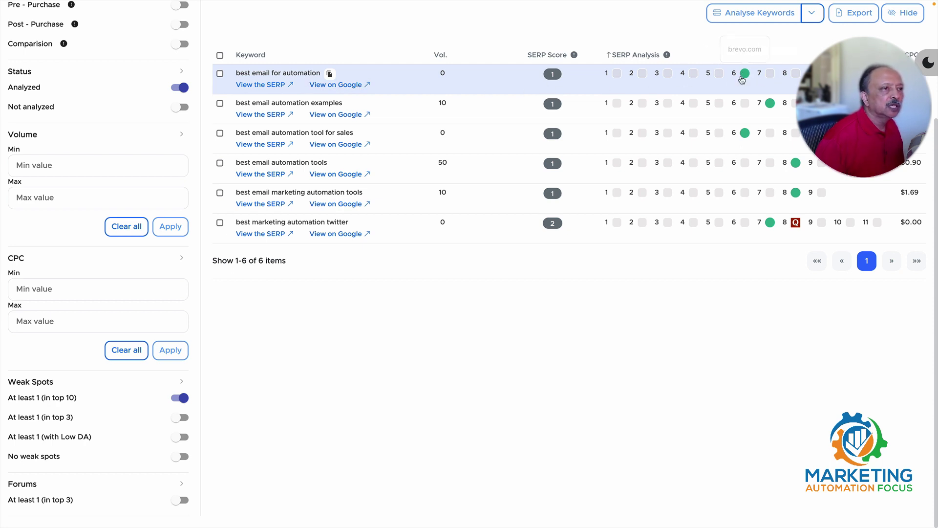
pyautogui.moveTo(770, 106)
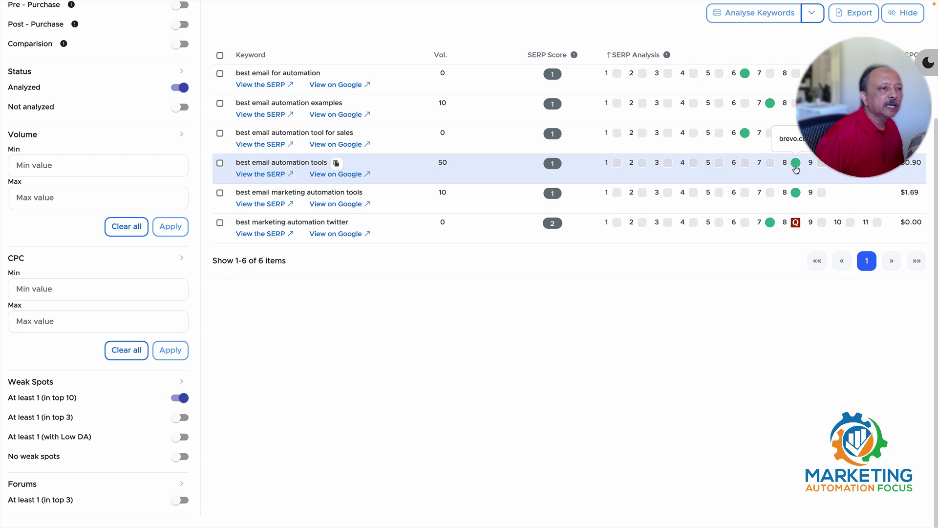
pyautogui.moveTo(796, 193)
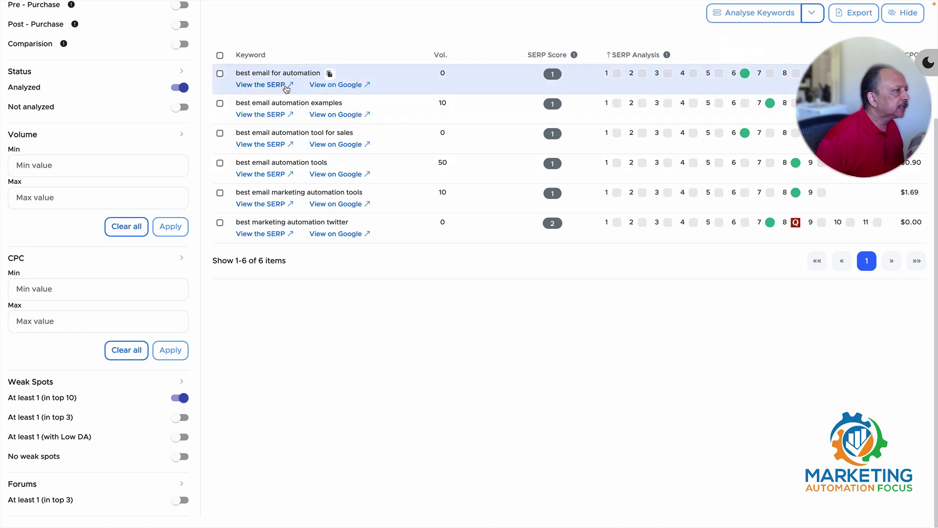
pyautogui.click(275, 88)
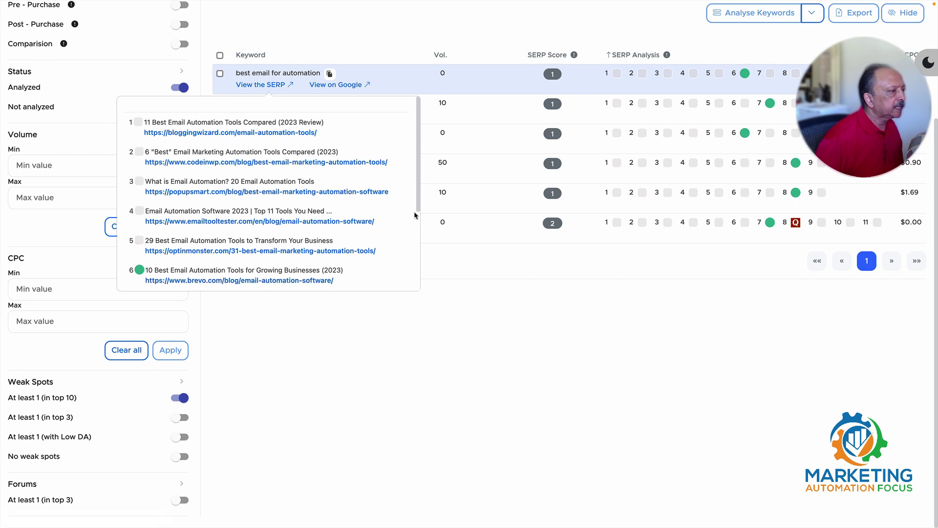
pyautogui.moveTo(417, 203); pyautogui.dragTo(419, 256)
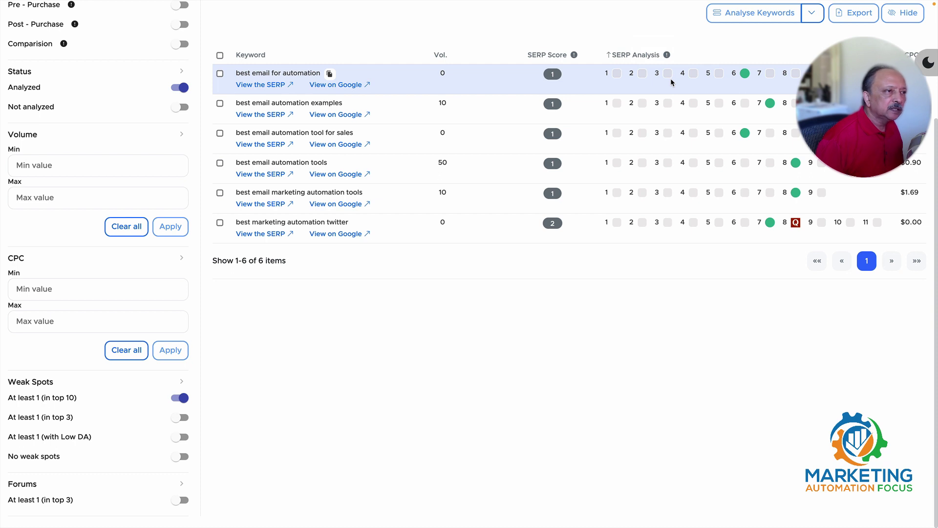
pyautogui.moveTo(745, 75)
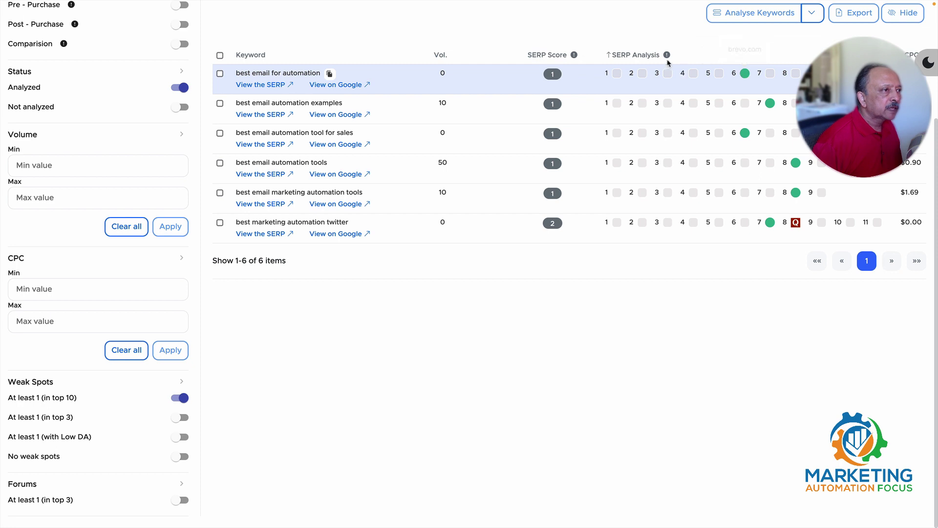
pyautogui.scroll(3, 628, 43)
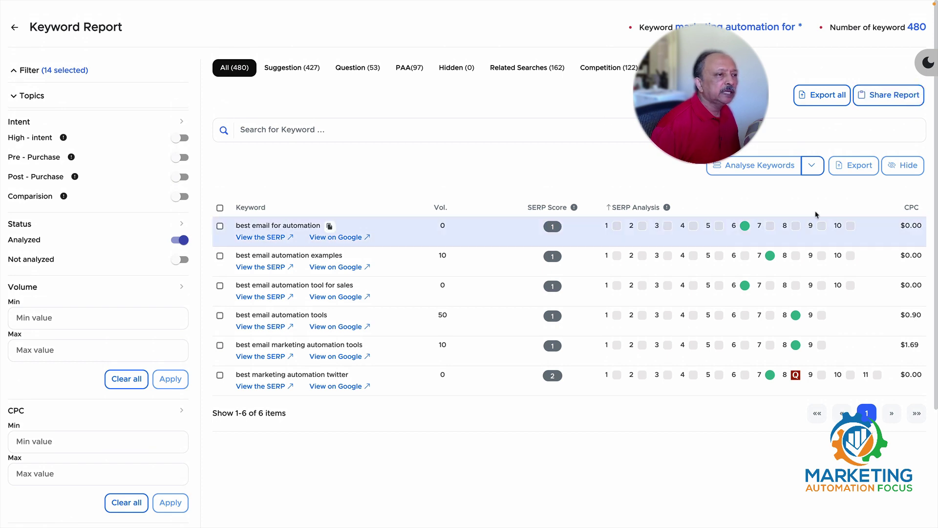
# Step: Open and close the Analyse Keywords dropdown, then tick and untick the 'best email for automation' row
pyautogui.click(813, 168)
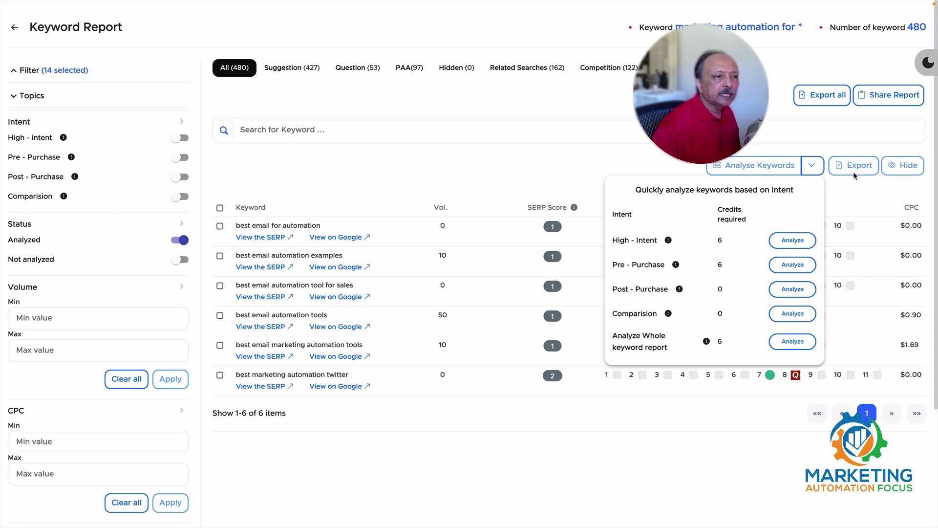
pyautogui.click(802, 142)
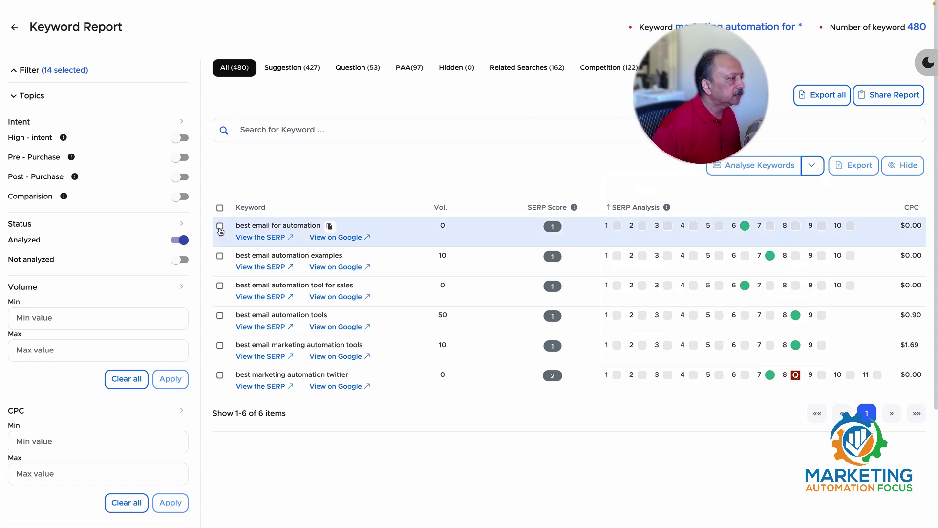
pyautogui.click(221, 227)
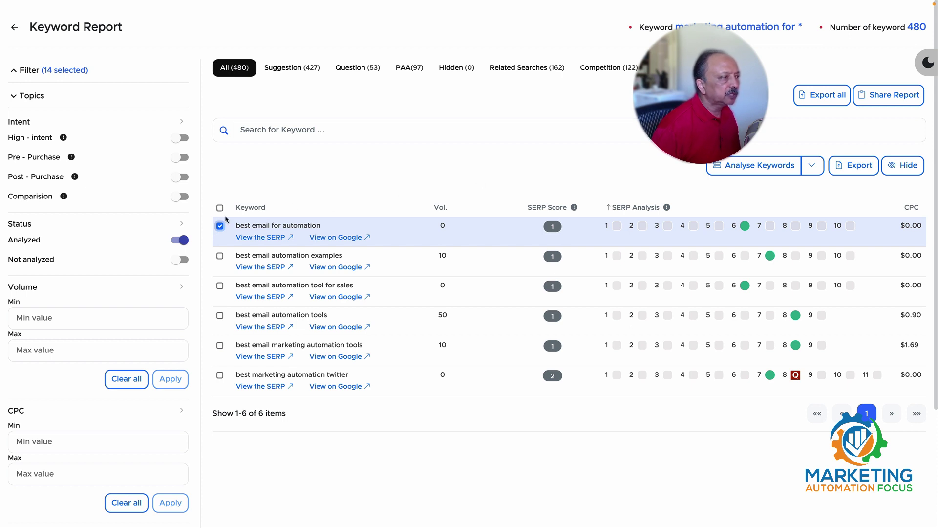
pyautogui.click(219, 227)
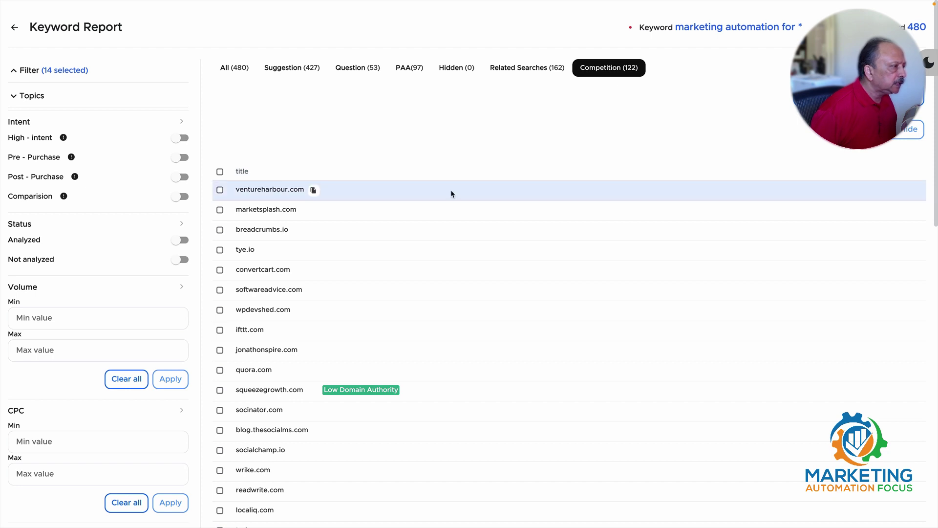
pyautogui.scroll(-2, 451, 192)
pyautogui.scroll(-3, 451, 194)
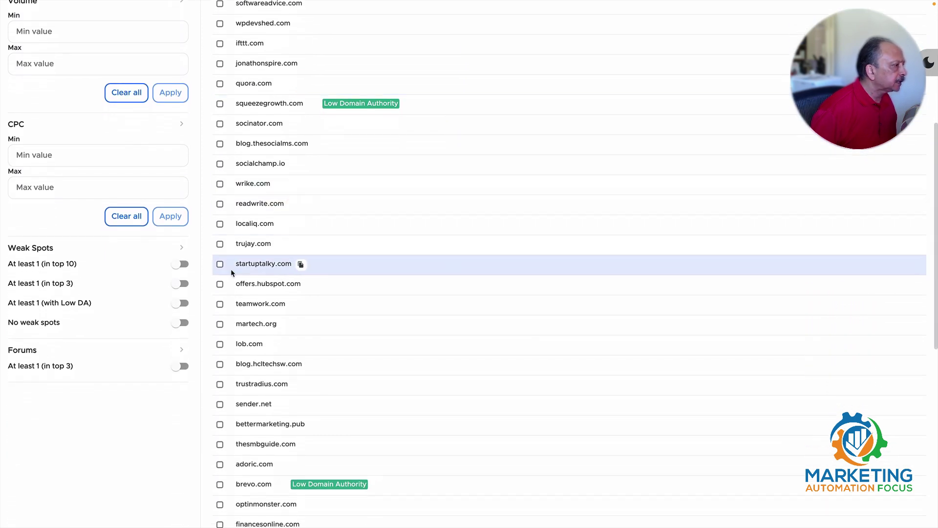
pyautogui.click(182, 265)
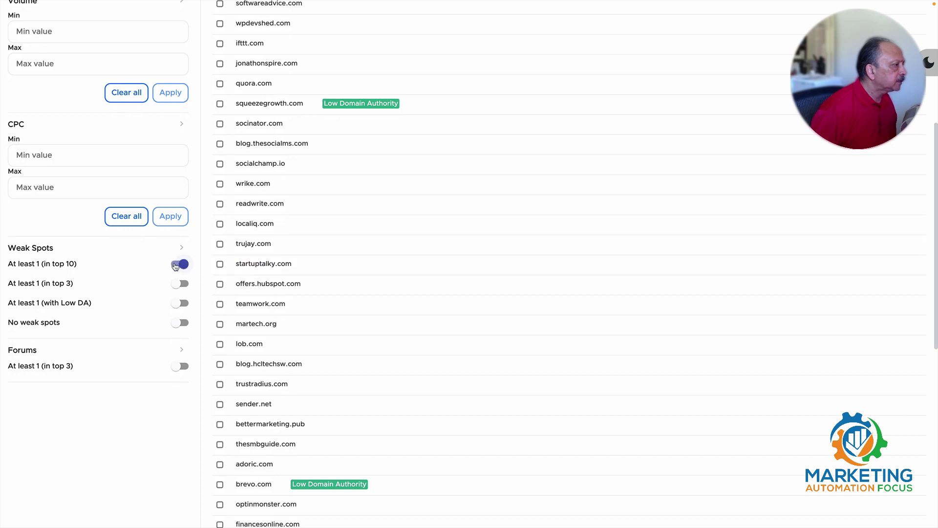
pyautogui.click(178, 265)
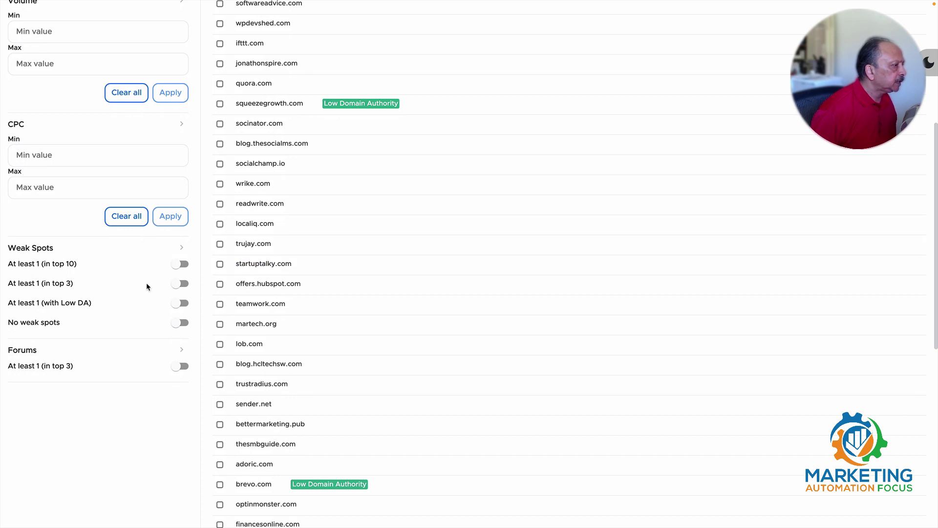
pyautogui.scroll(6, 147, 287)
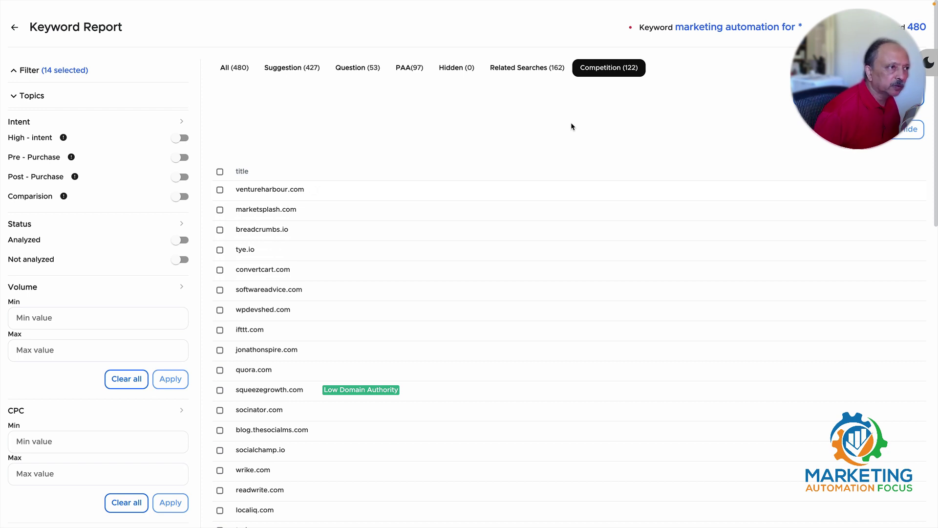
pyautogui.scroll(-2, 571, 122)
pyautogui.scroll(-3, 571, 125)
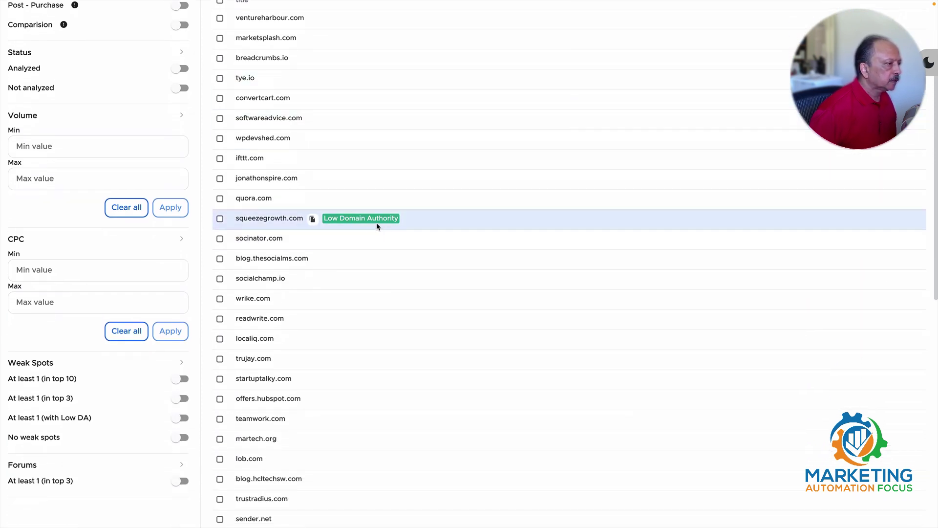
pyautogui.scroll(-3, 406, 262)
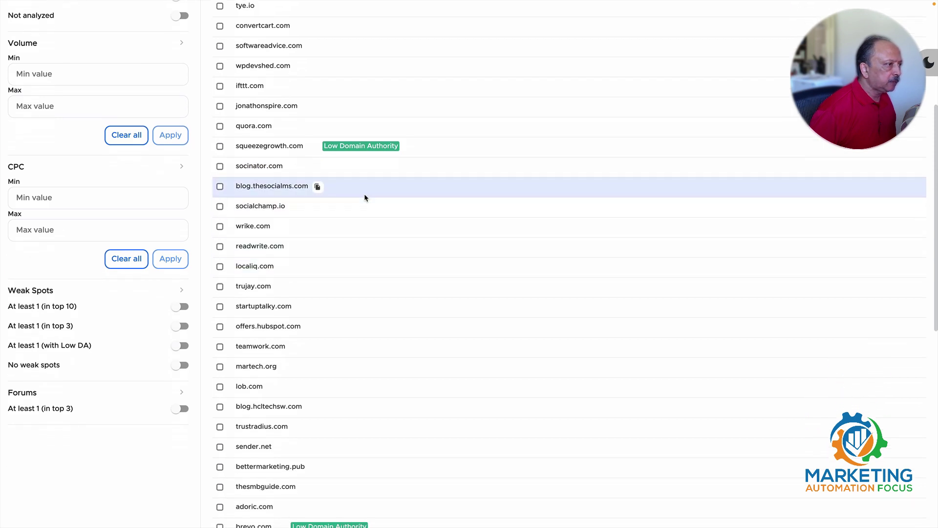
pyautogui.scroll(-6, 365, 194)
pyautogui.scroll(-2, 379, 322)
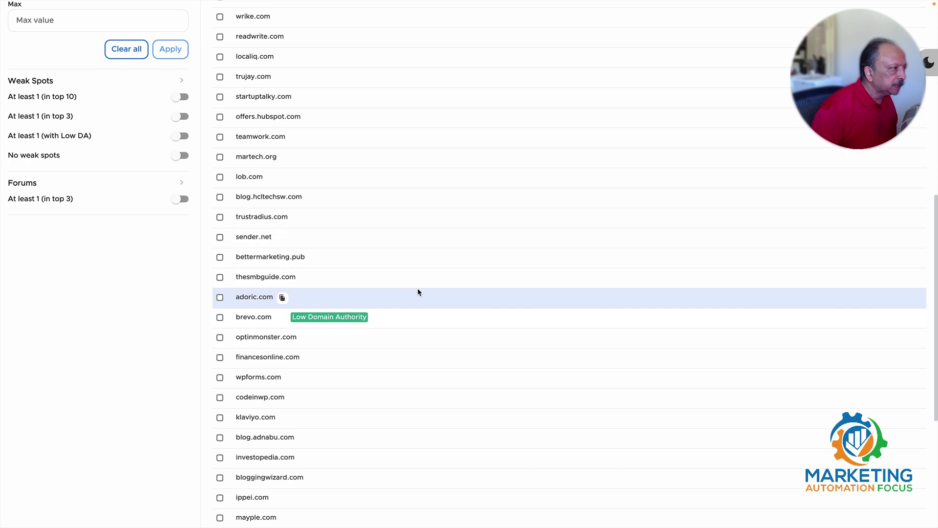
pyautogui.scroll(2, 418, 292)
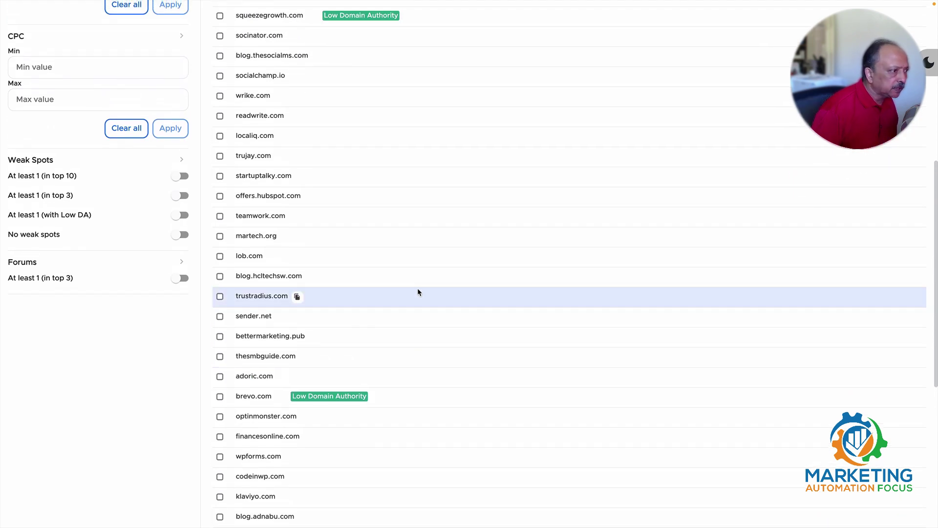
pyautogui.scroll(-3, 417, 291)
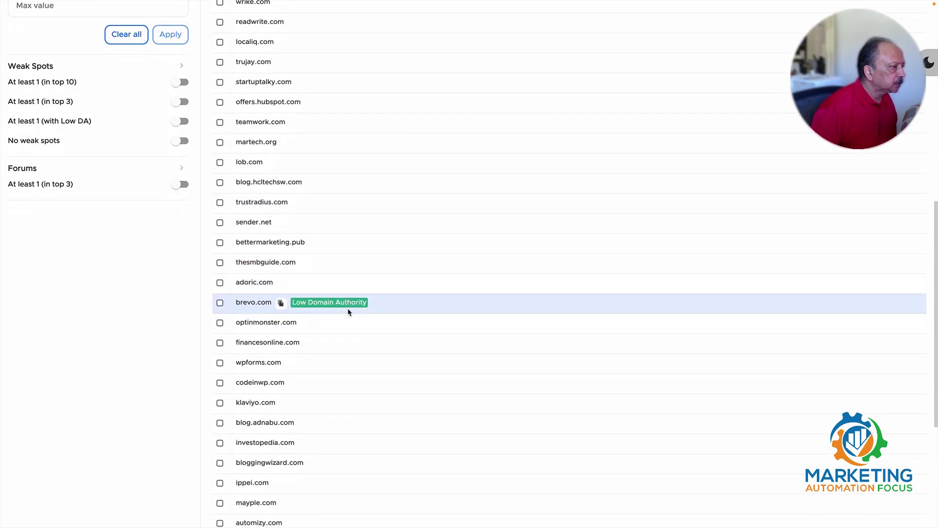
pyautogui.scroll(5, 398, 303)
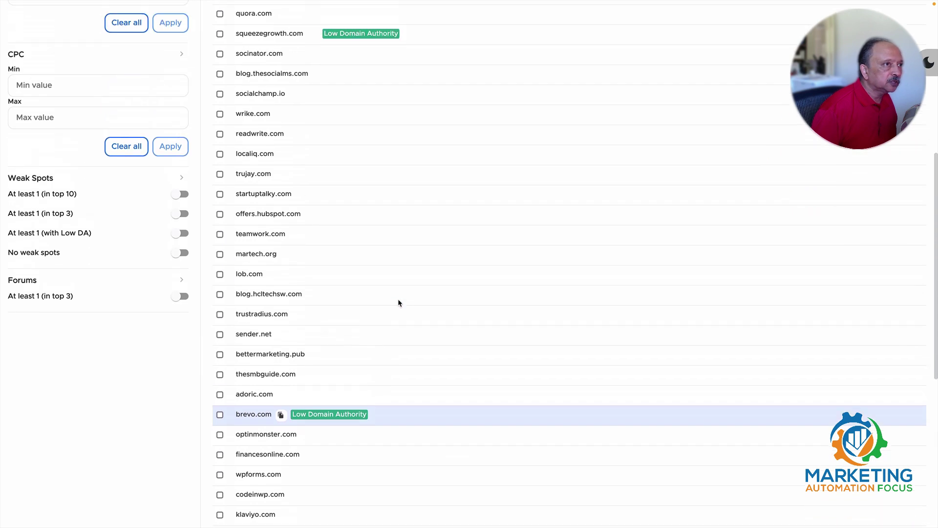
pyautogui.scroll(3, 398, 303)
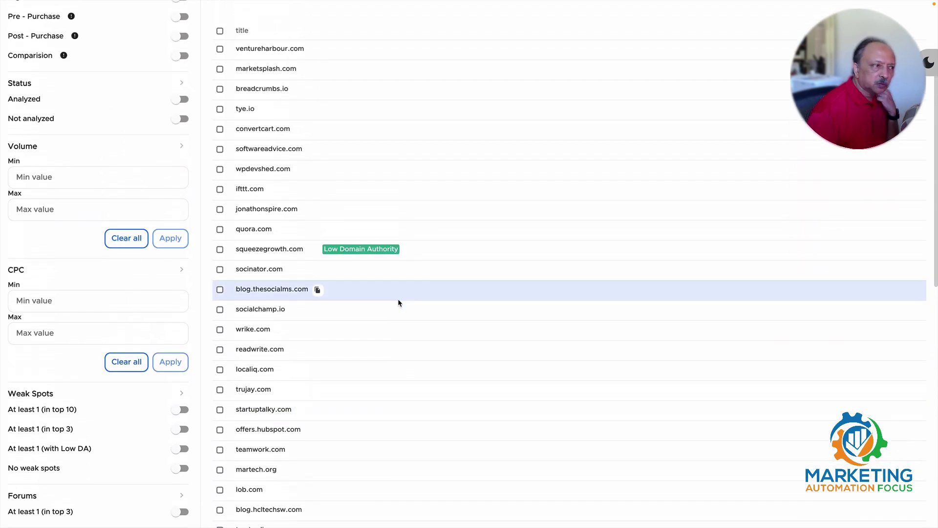
pyautogui.scroll(-5, 398, 303)
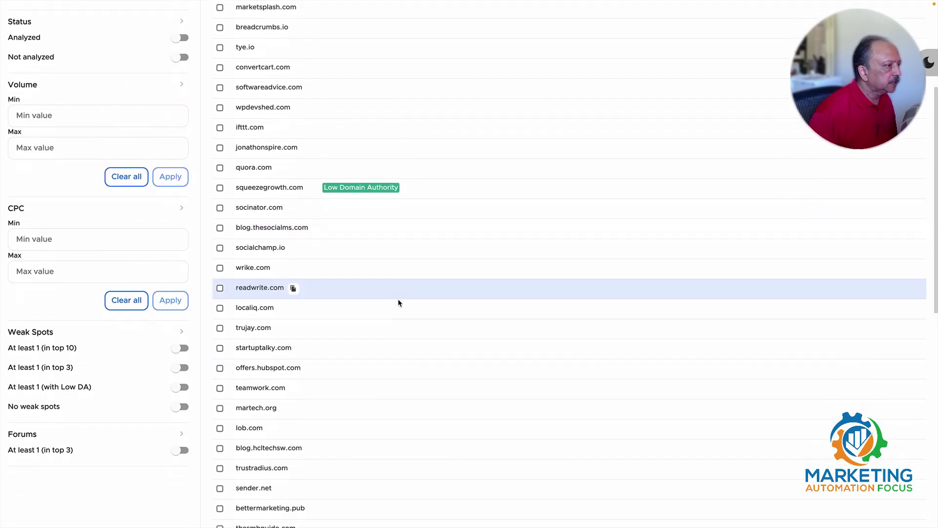
pyautogui.scroll(-3, 398, 303)
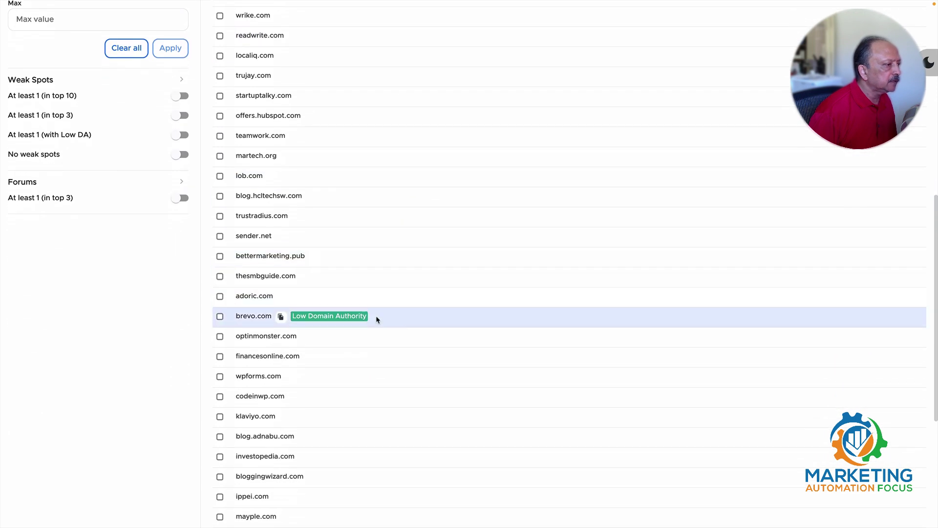